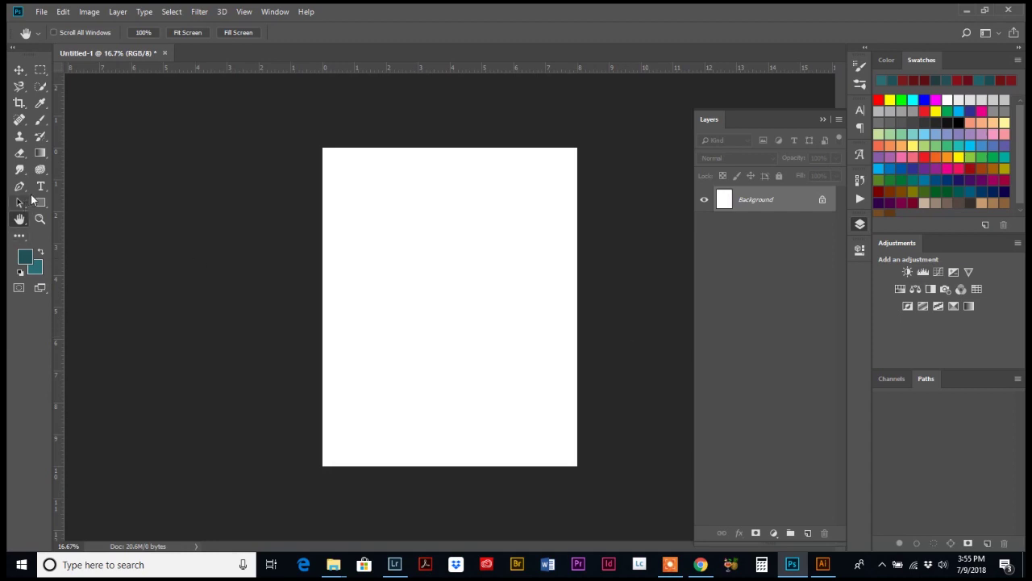
Step: Select the Gradient Tool from its tool flyout
{"action": "left_click", "coordinate": [40, 155]}
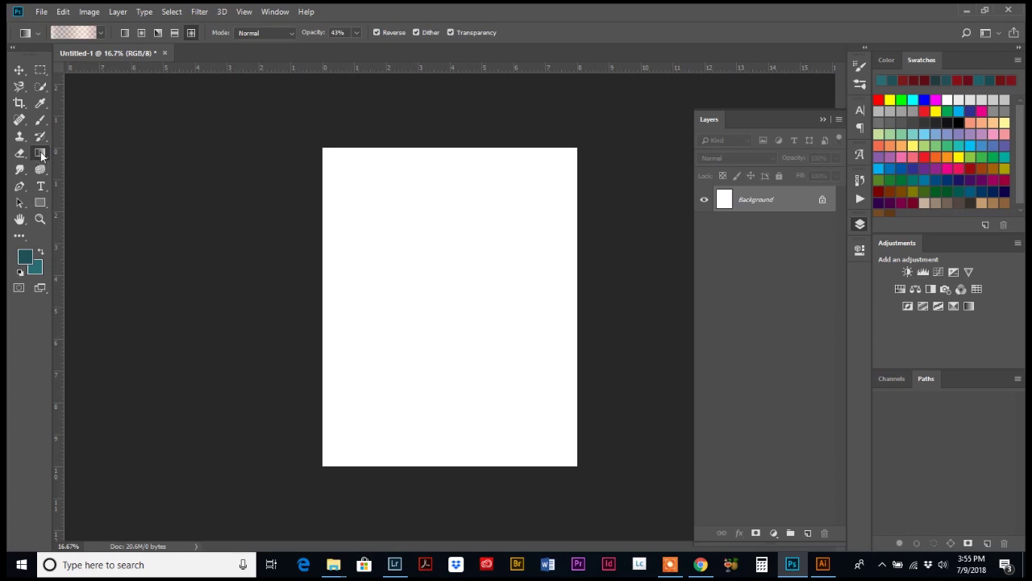
{"action": "right_click", "coordinate": [42, 155]}
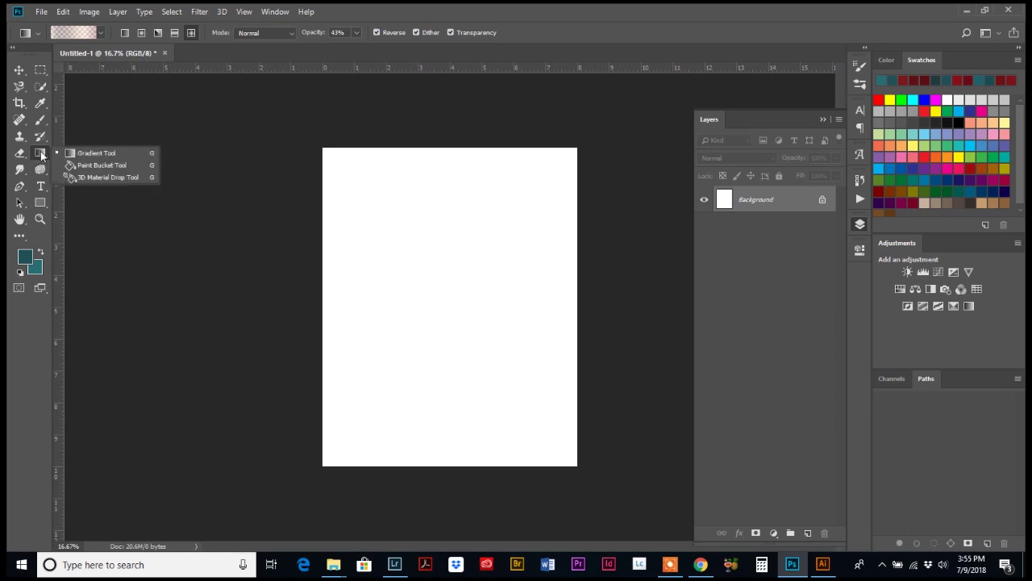
{"action": "left_click", "coordinate": [95, 155]}
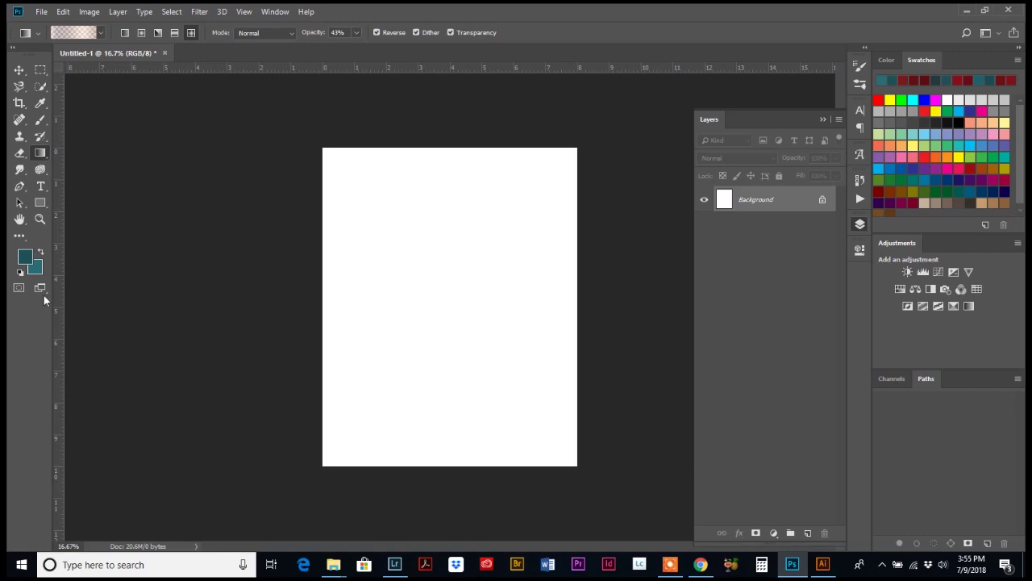
Step: Choose the first gradient preset and bring up the gradient Opacity setting
{"action": "left_click", "coordinate": [98, 33]}
{"action": "left_click", "coordinate": [33, 59]}
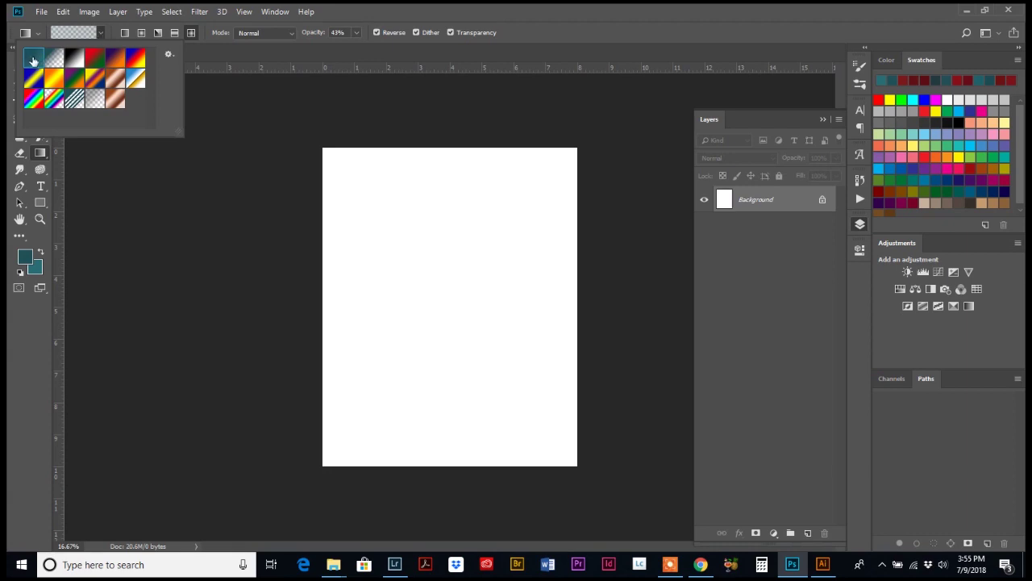
{"action": "left_click", "coordinate": [100, 31]}
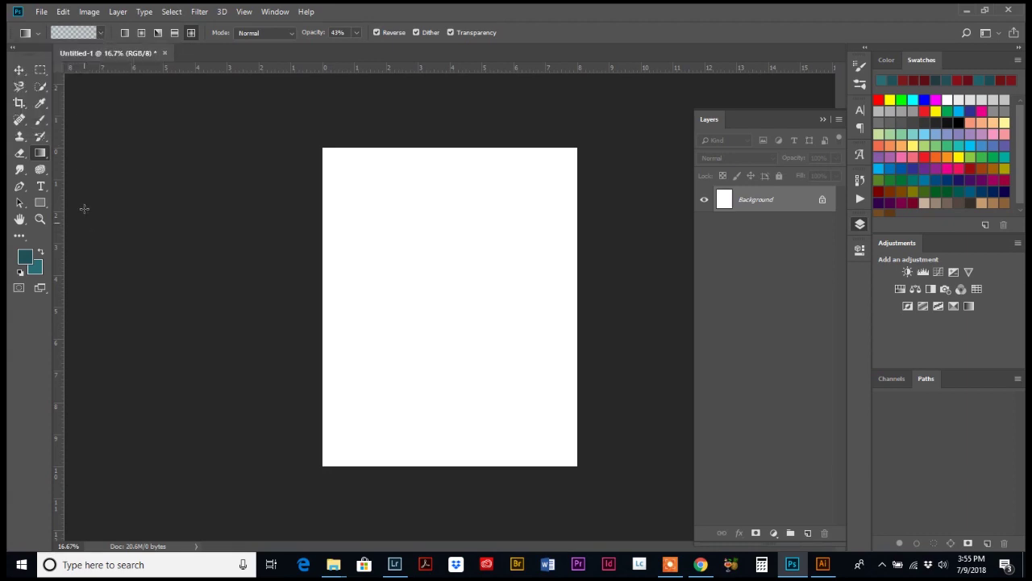
{"action": "left_click", "coordinate": [355, 32]}
Step: Raise gradient opacity to 100% and pick the Foreground to Background preset from the picker
{"action": "left_click_drag", "start_coordinate": [359, 50], "coordinate": [433, 50]}
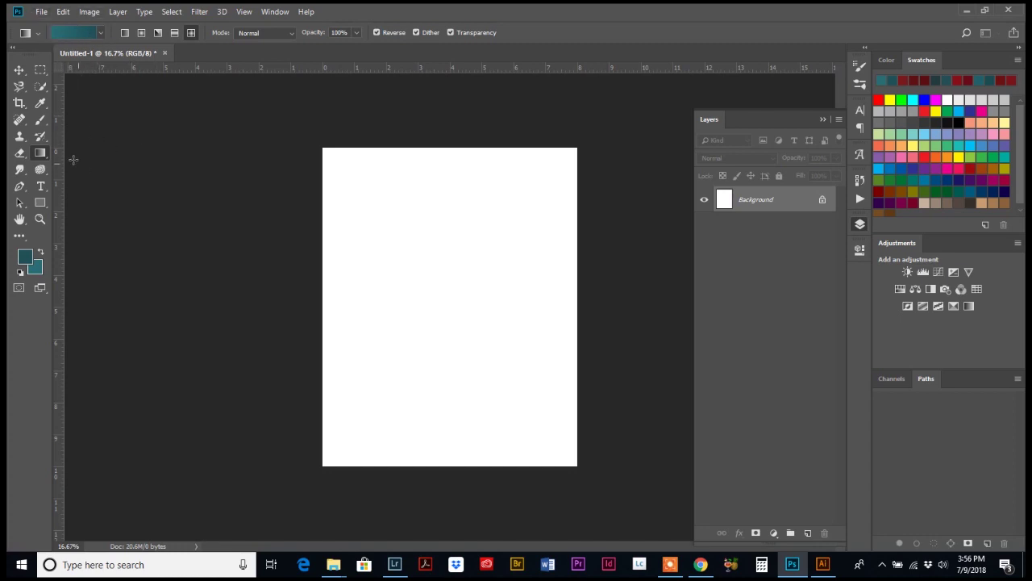
{"action": "left_click", "coordinate": [100, 33]}
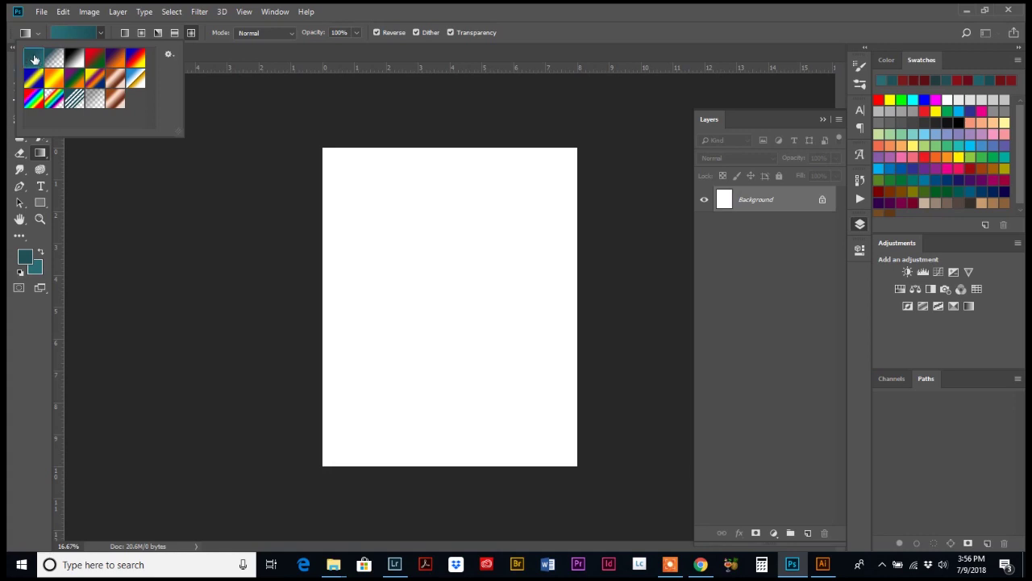
{"action": "left_click", "coordinate": [100, 33]}
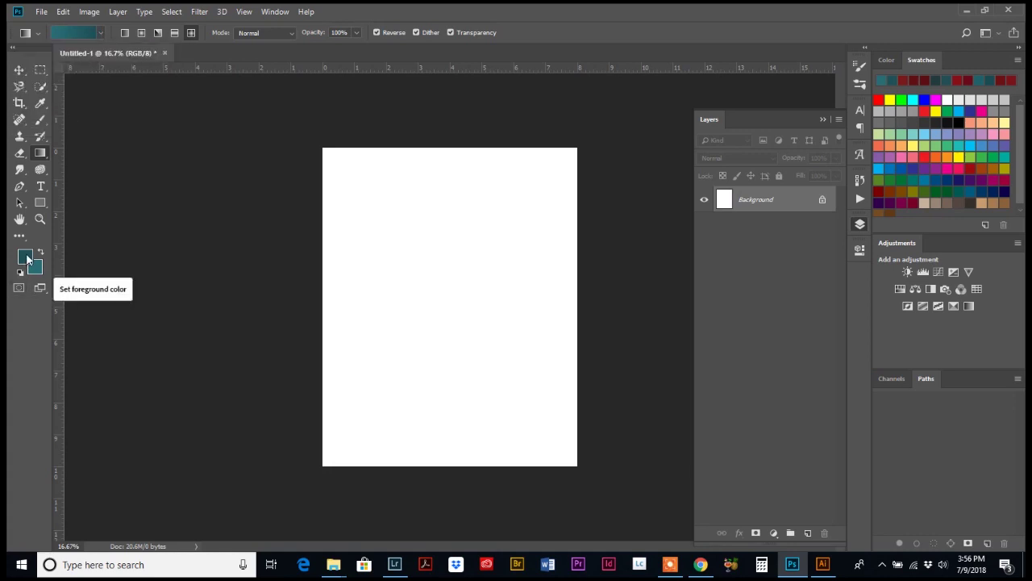
{"action": "left_click", "coordinate": [100, 35]}
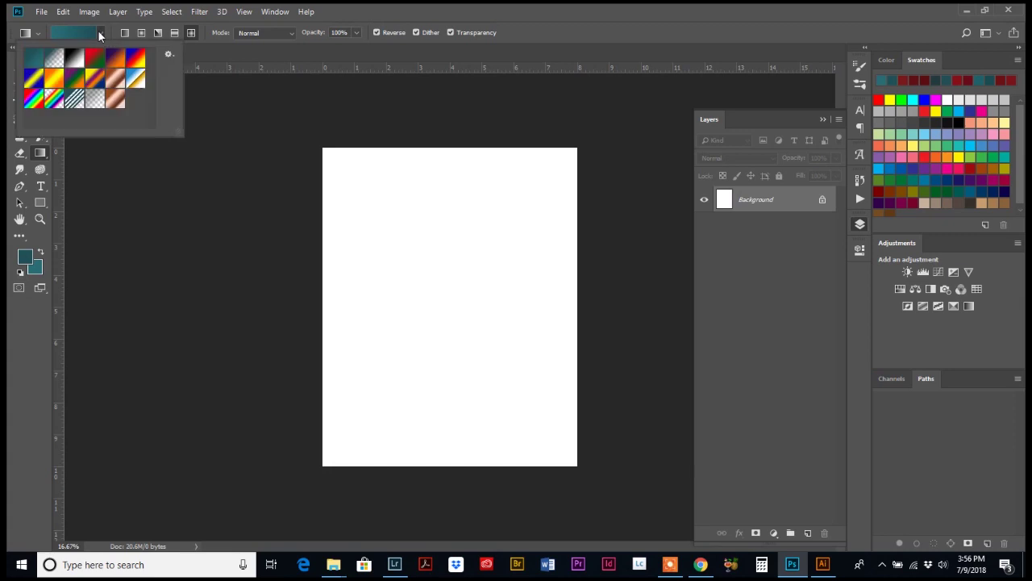
{"action": "left_click", "coordinate": [35, 61]}
Step: Drag a vertical teal gradient from the canvas top to its bottom
{"action": "left_click", "coordinate": [98, 31]}
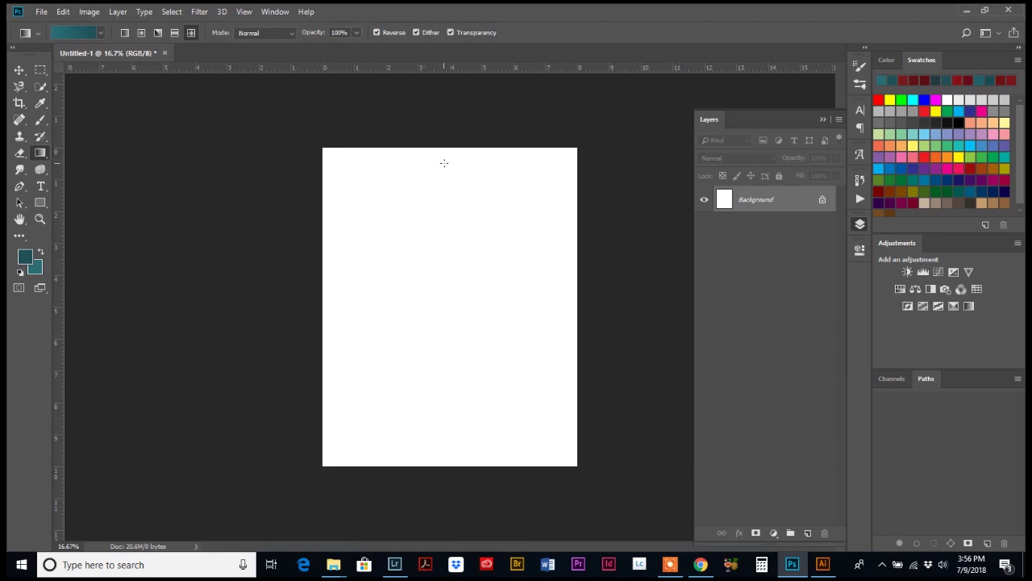
{"action": "left_click_drag", "start_coordinate": [434, 152], "coordinate": [436, 465]}
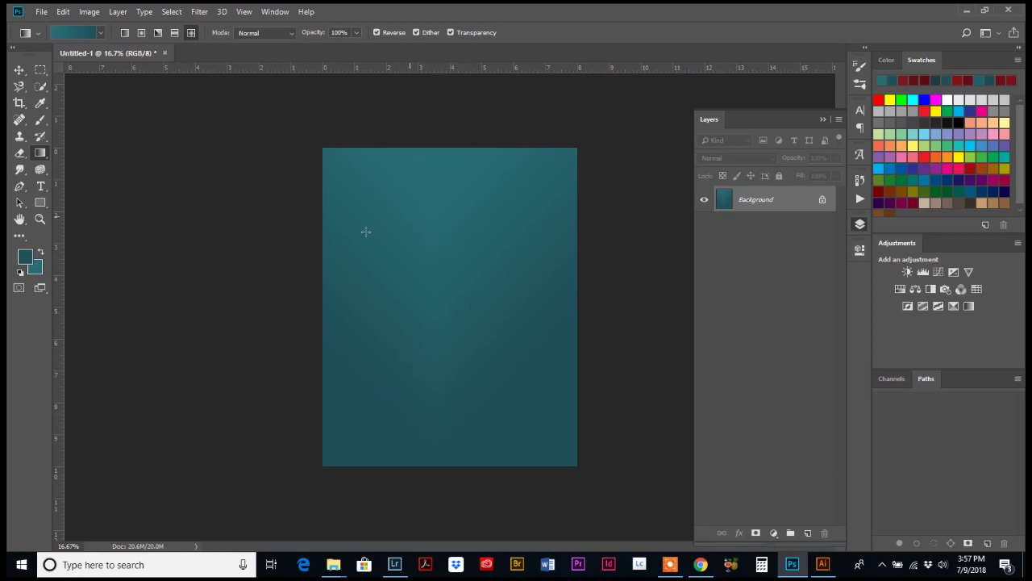
Step: Set the background colour to teal 4aaeb8 and redraw a linear gradient down the canvas
{"action": "left_click", "coordinate": [35, 267]}
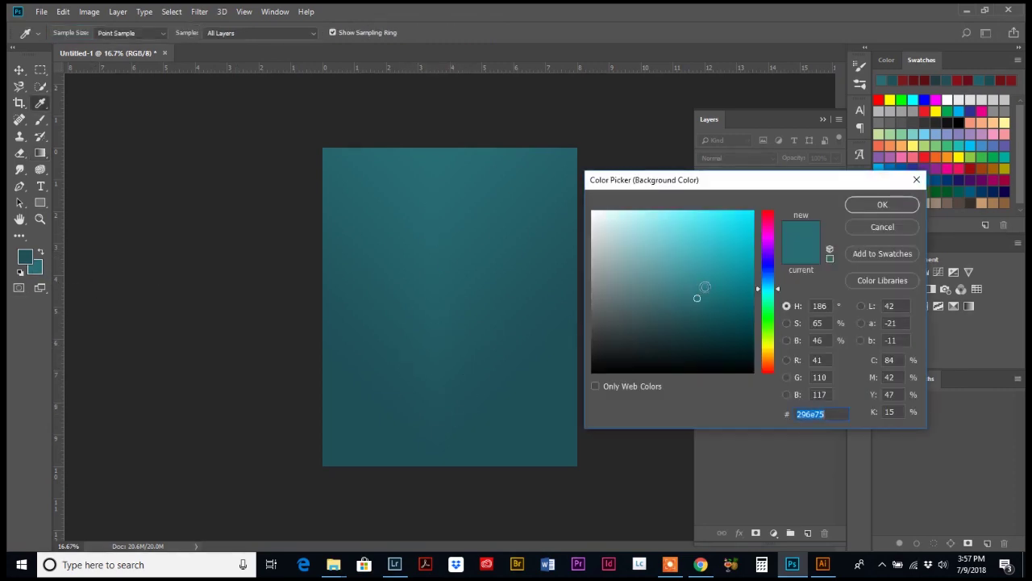
{"action": "left_click", "coordinate": [689, 256]}
{"action": "left_click", "coordinate": [883, 204]}
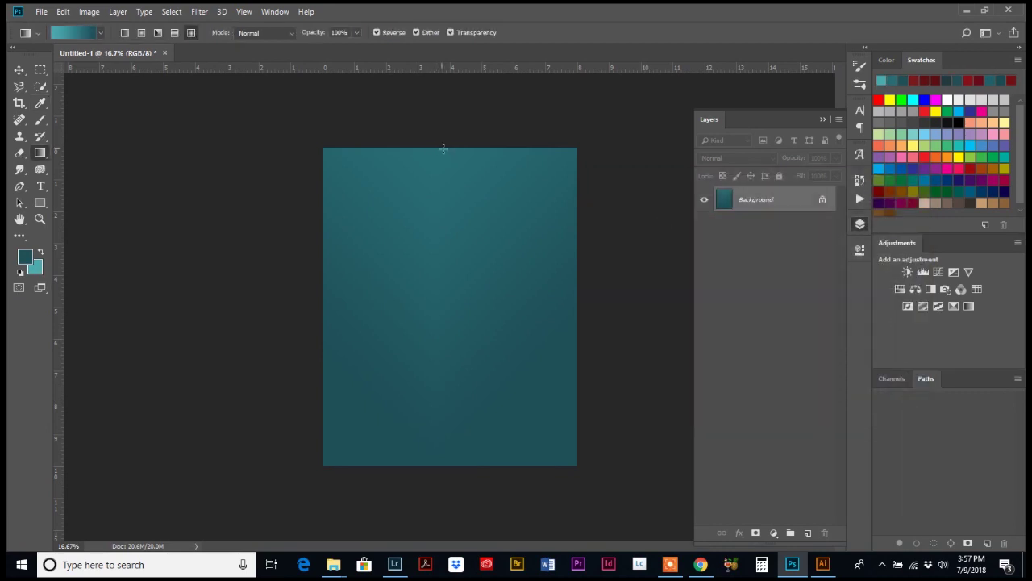
{"action": "left_click_drag", "start_coordinate": [445, 148], "coordinate": [448, 467]}
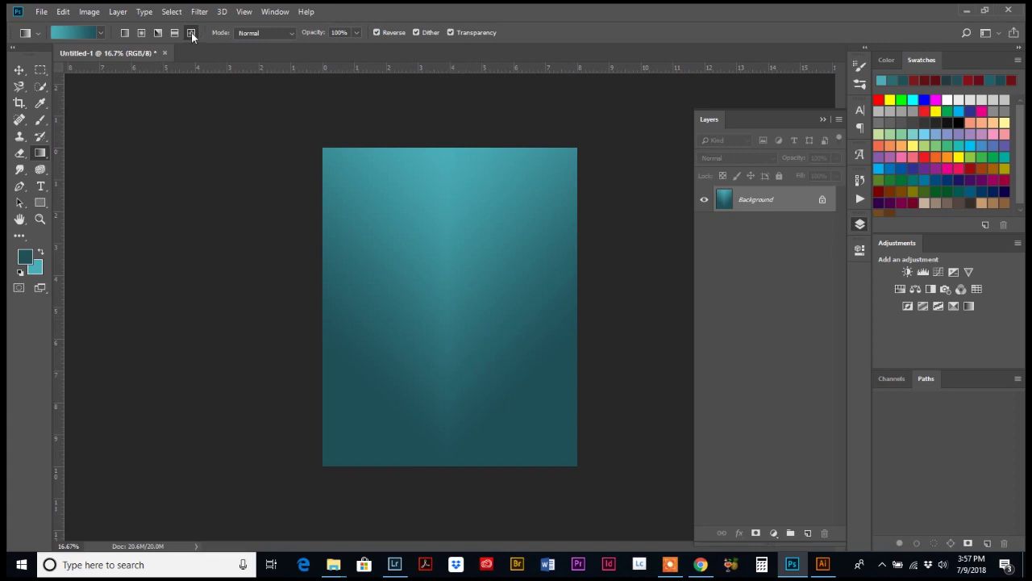
{"action": "left_click", "coordinate": [125, 32]}
Step: Draw a linear gradient top to bottom, then a radial gradient from the centre outward
{"action": "left_click", "coordinate": [123, 34]}
{"action": "left_click_drag", "start_coordinate": [449, 149], "coordinate": [448, 457]}
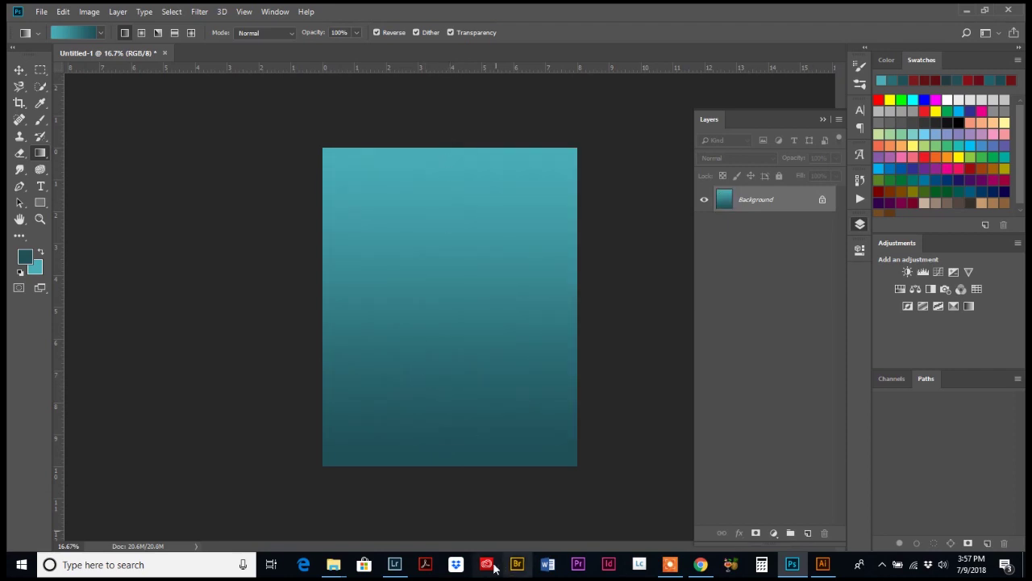
{"action": "left_click", "coordinate": [142, 32]}
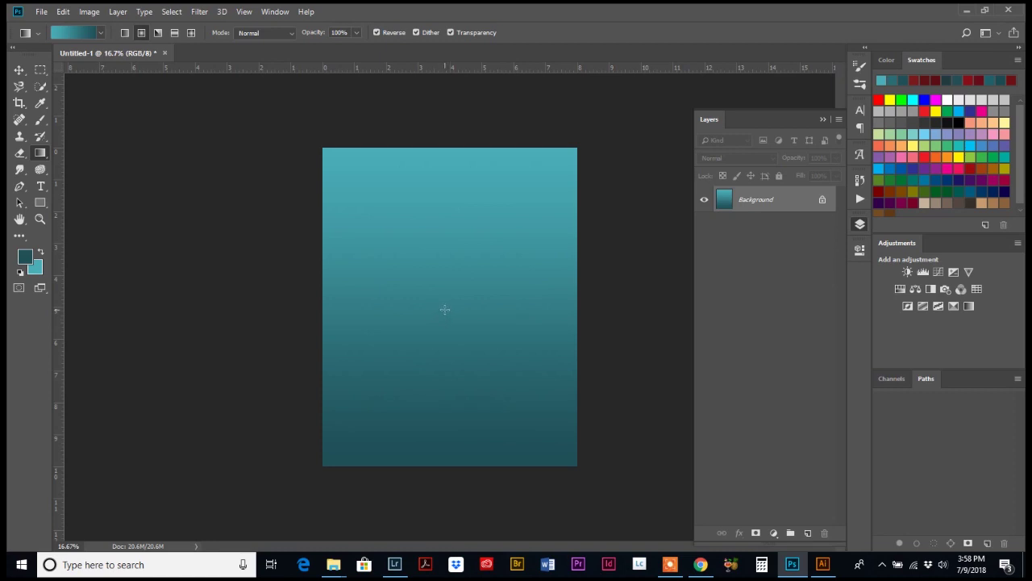
{"action": "left_click_drag", "start_coordinate": [457, 293], "coordinate": [575, 148]}
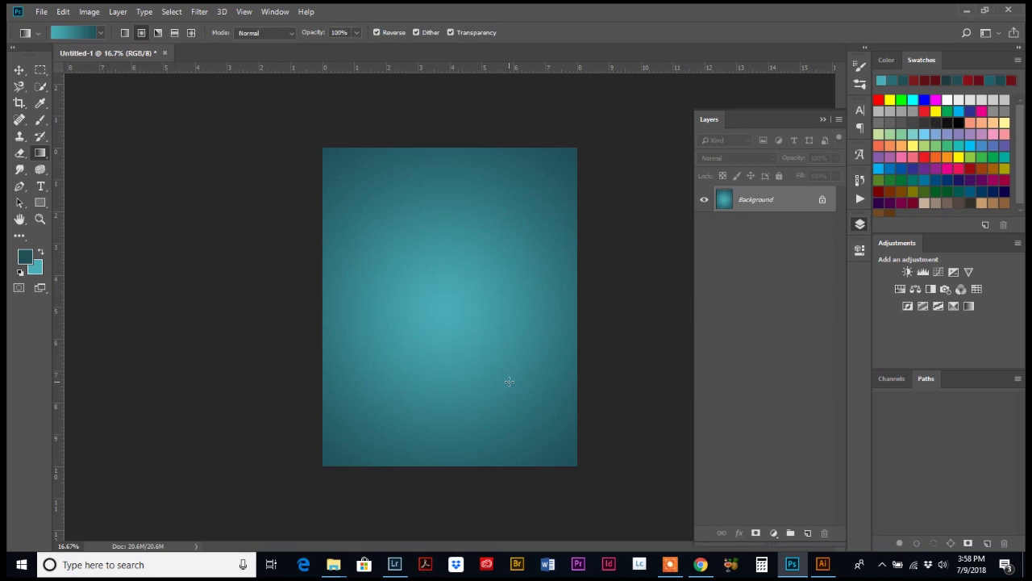
Step: Use Angle Gradient, dragging from the canvas centre toward the lower-right corner
{"action": "left_click", "coordinate": [158, 32]}
{"action": "left_click_drag", "start_coordinate": [446, 312], "coordinate": [446, 143]}
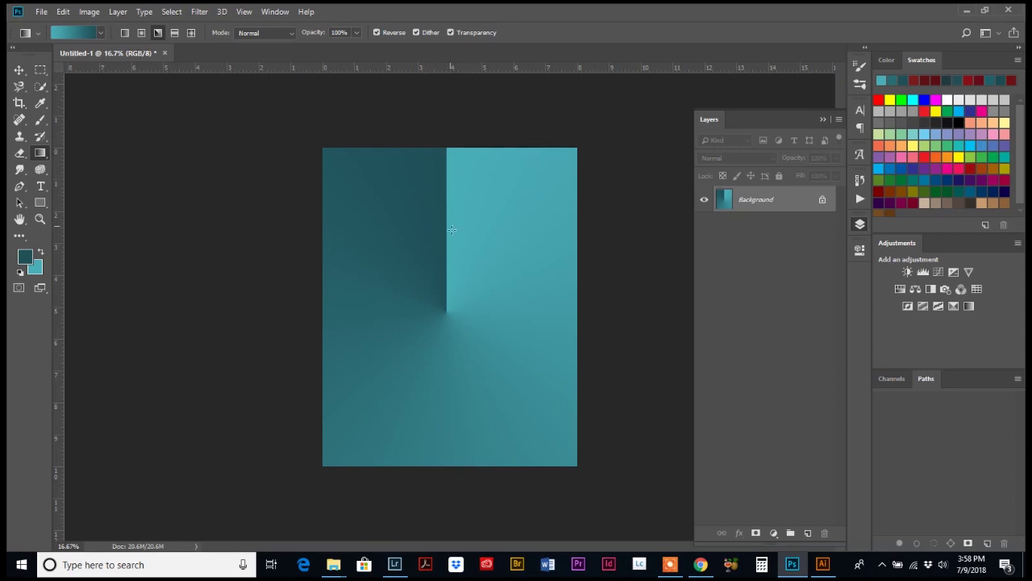
{"action": "left_click_drag", "start_coordinate": [447, 314], "coordinate": [579, 492]}
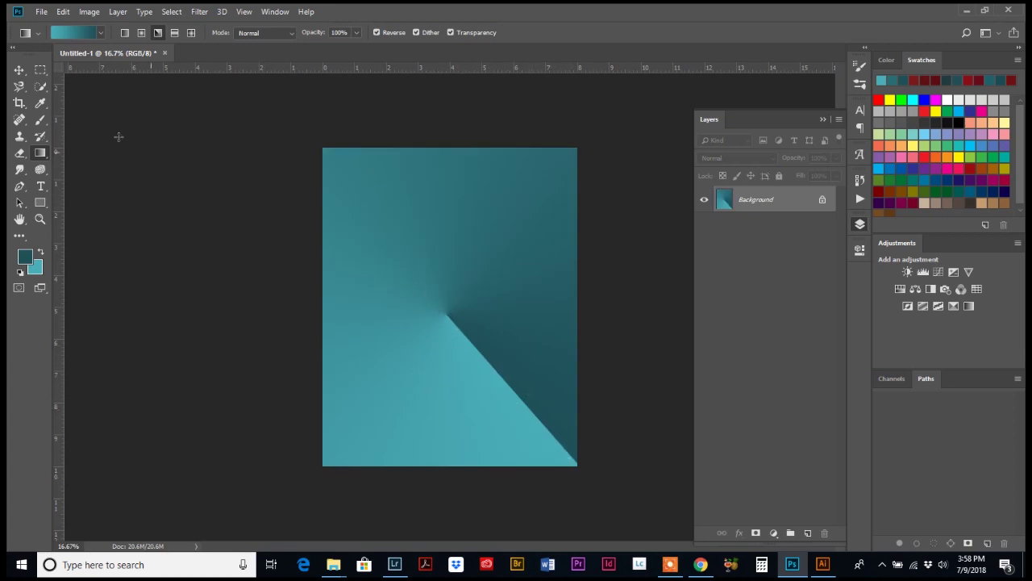
Step: Use Reflected Gradient, dragging from the canvas centre out to the left edge
{"action": "left_click", "coordinate": [174, 35]}
{"action": "left_click_drag", "start_coordinate": [418, 317], "coordinate": [416, 126]}
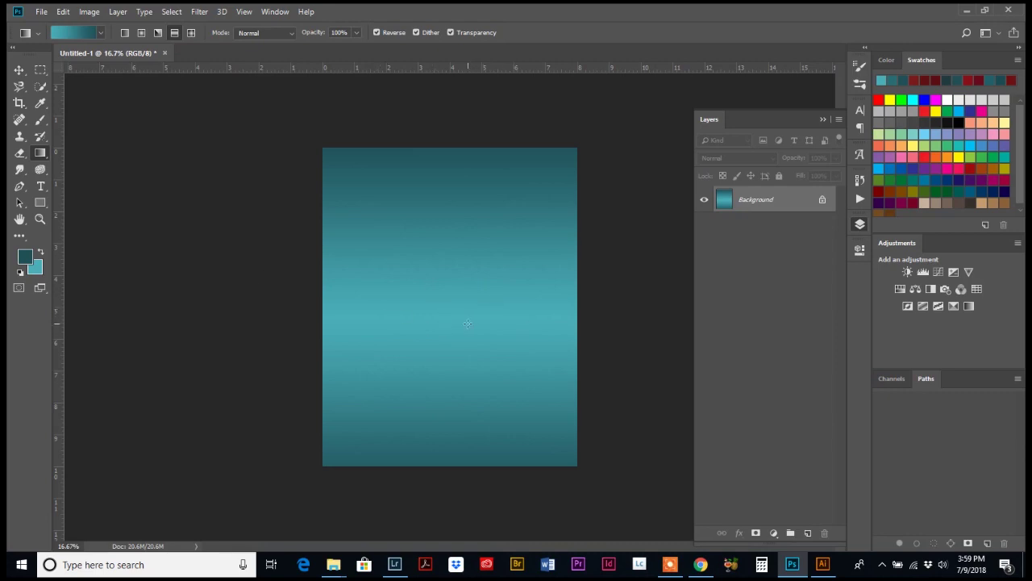
{"action": "left_click_drag", "start_coordinate": [448, 288], "coordinate": [321, 295]}
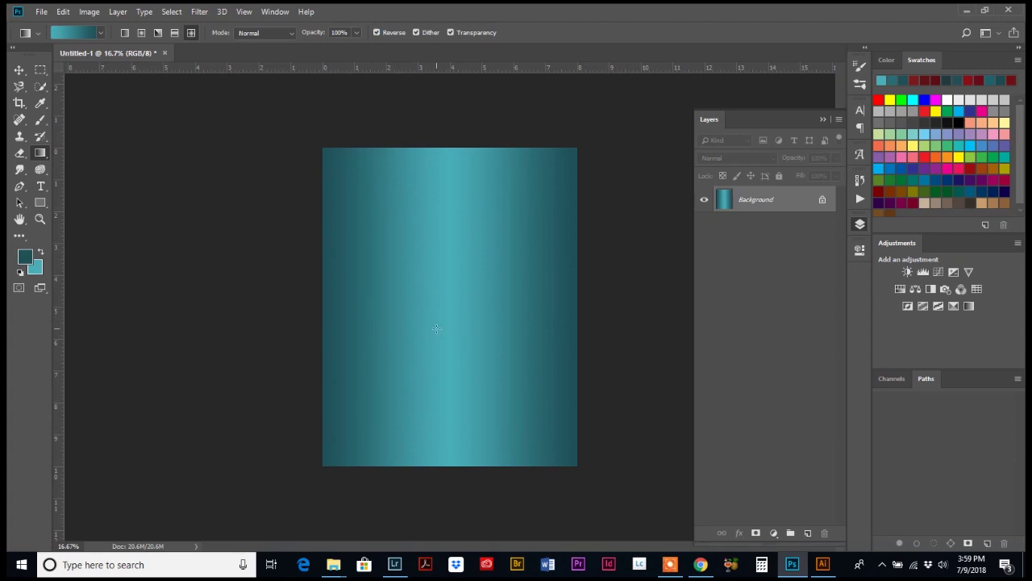
Step: Set the background colour to 7cdce6 and redraw the gradient from the canvas bottom upward
{"action": "left_click_drag", "start_coordinate": [417, 459], "coordinate": [415, 148]}
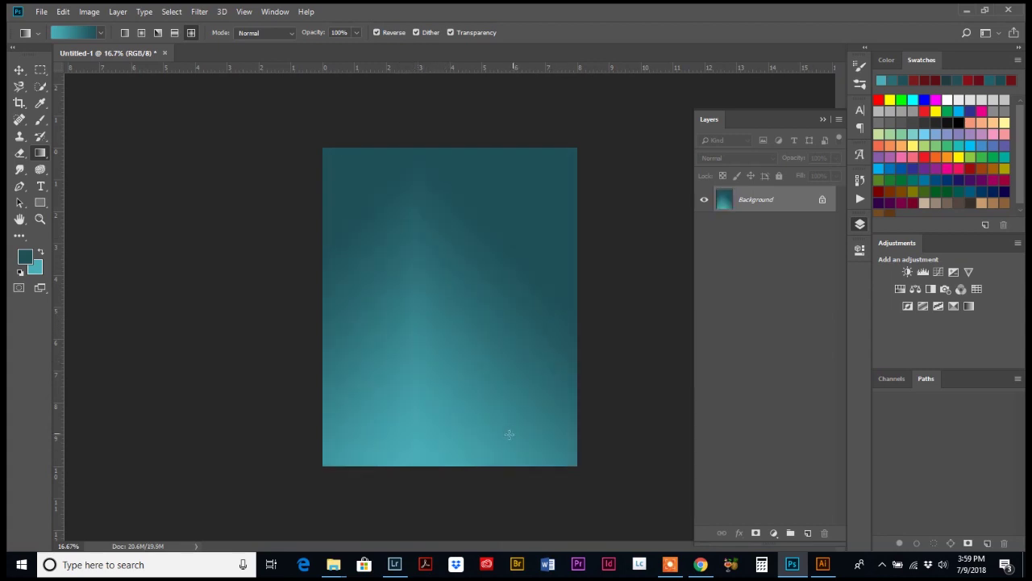
{"action": "left_click_drag", "start_coordinate": [507, 431], "coordinate": [380, 286]}
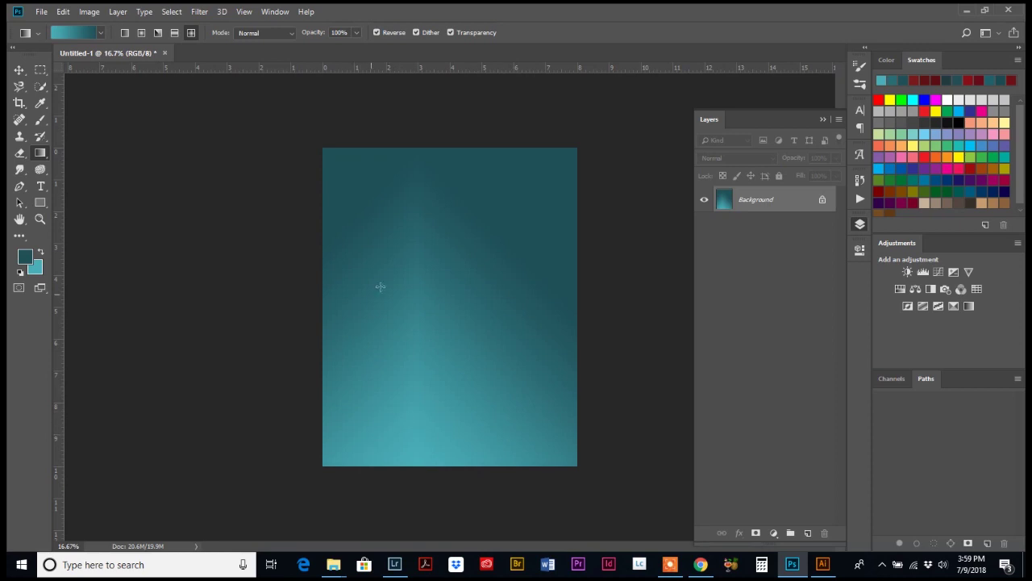
{"action": "left_click", "coordinate": [37, 269]}
{"action": "left_click", "coordinate": [685, 227]}
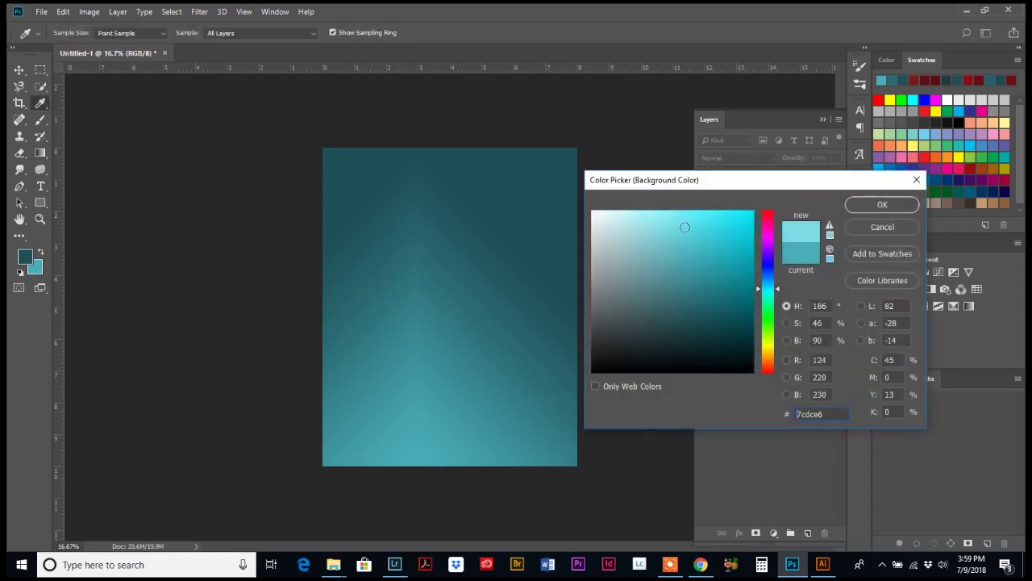
{"action": "left_click", "coordinate": [883, 204]}
{"action": "left_click_drag", "start_coordinate": [453, 460], "coordinate": [526, 202]}
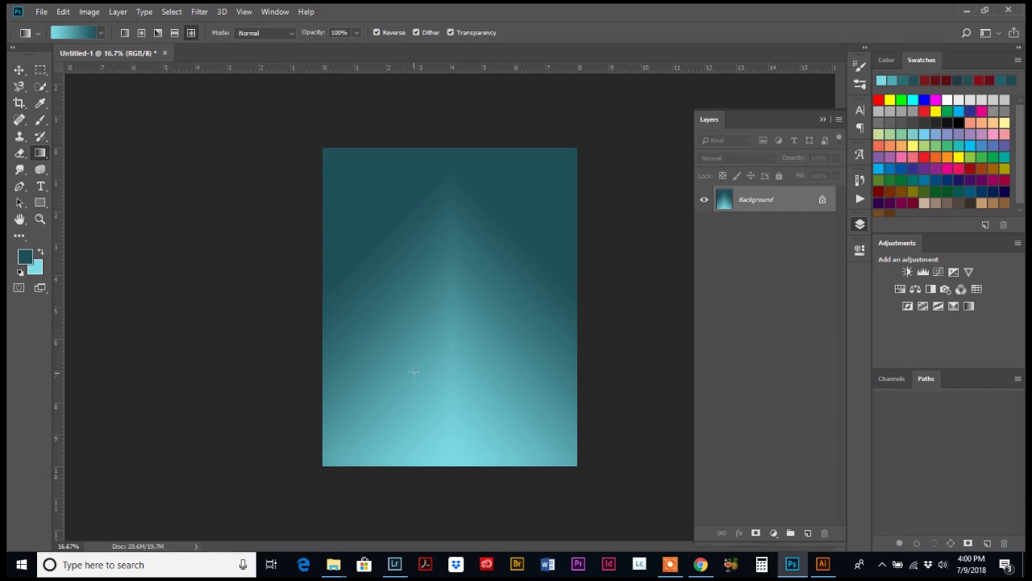
Step: Apply the Blue, Red, Yellow preset and open it in the Gradient Editor
{"action": "left_click", "coordinate": [100, 33]}
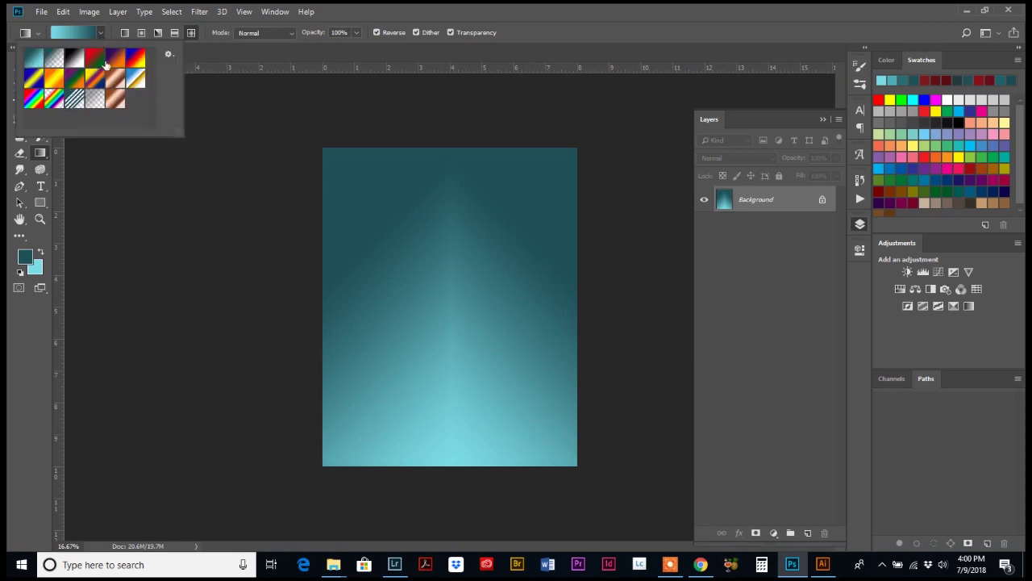
{"action": "double_click", "coordinate": [135, 60]}
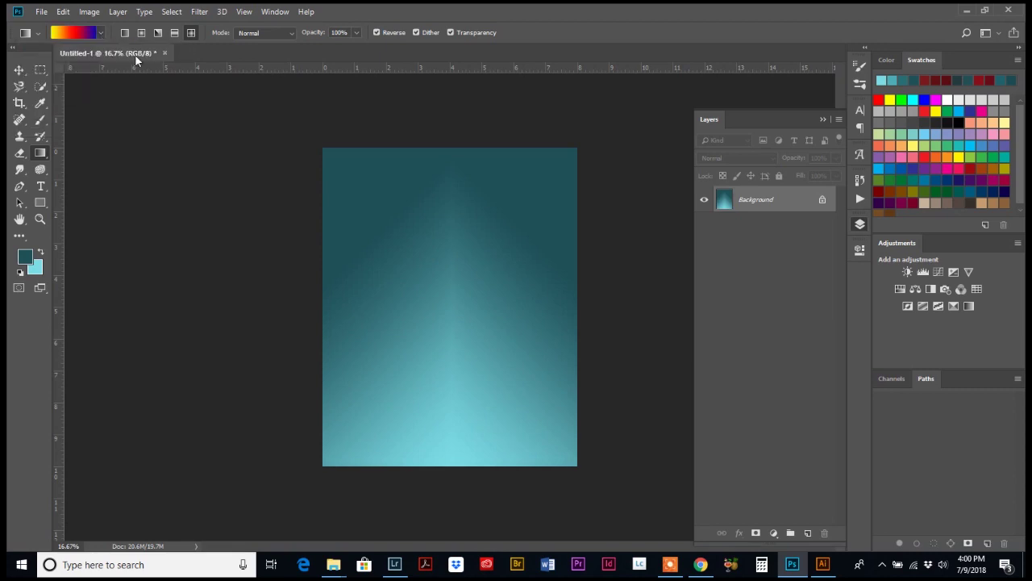
{"action": "left_click", "coordinate": [86, 33]}
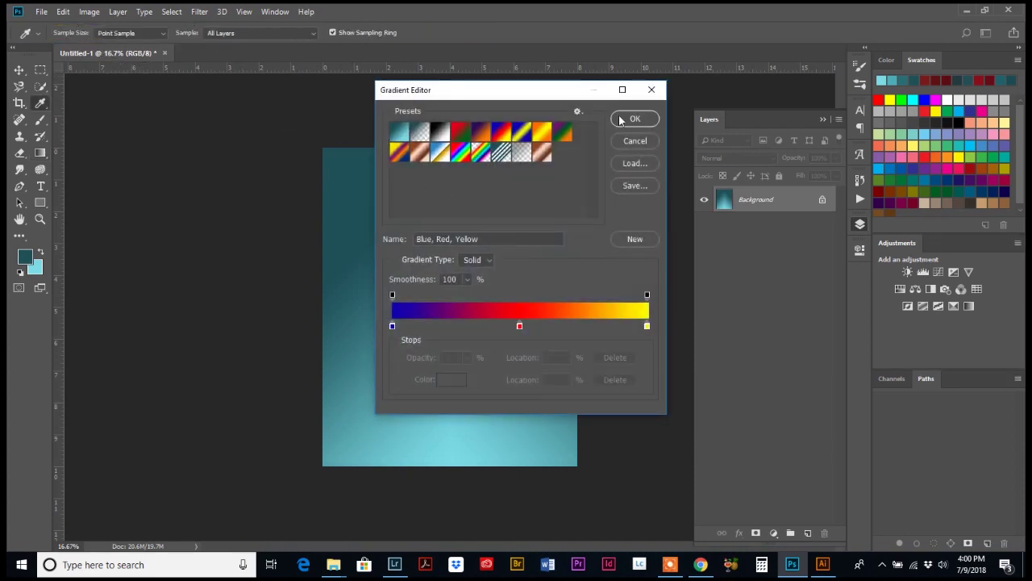
{"action": "left_click", "coordinate": [650, 141]}
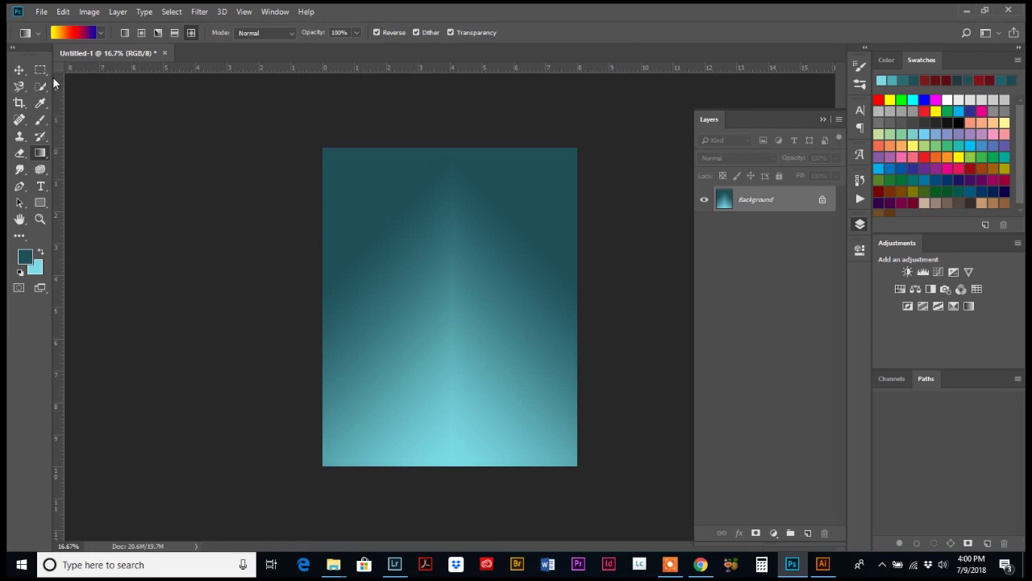
{"action": "left_click", "coordinate": [78, 33]}
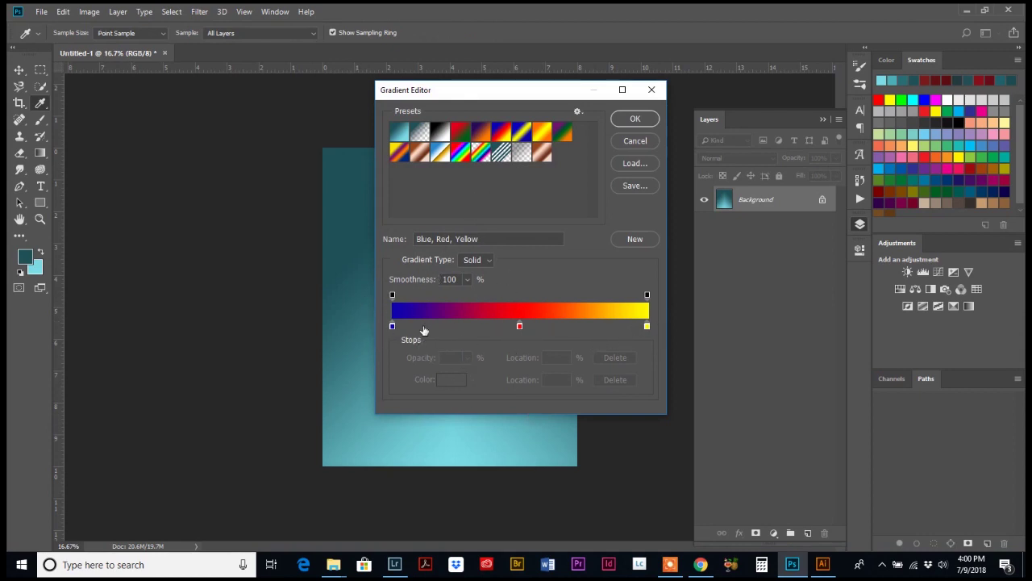
Step: Recolour the left stop red and add orange and yellow stops at locations 17 and 35
{"action": "double_click", "coordinate": [393, 326]}
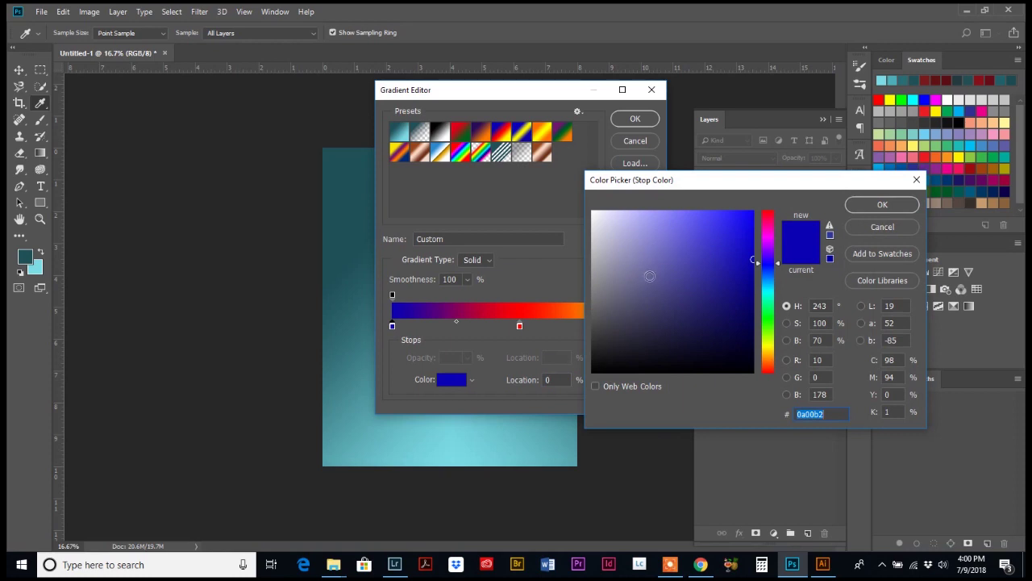
{"action": "left_click", "coordinate": [766, 214]}
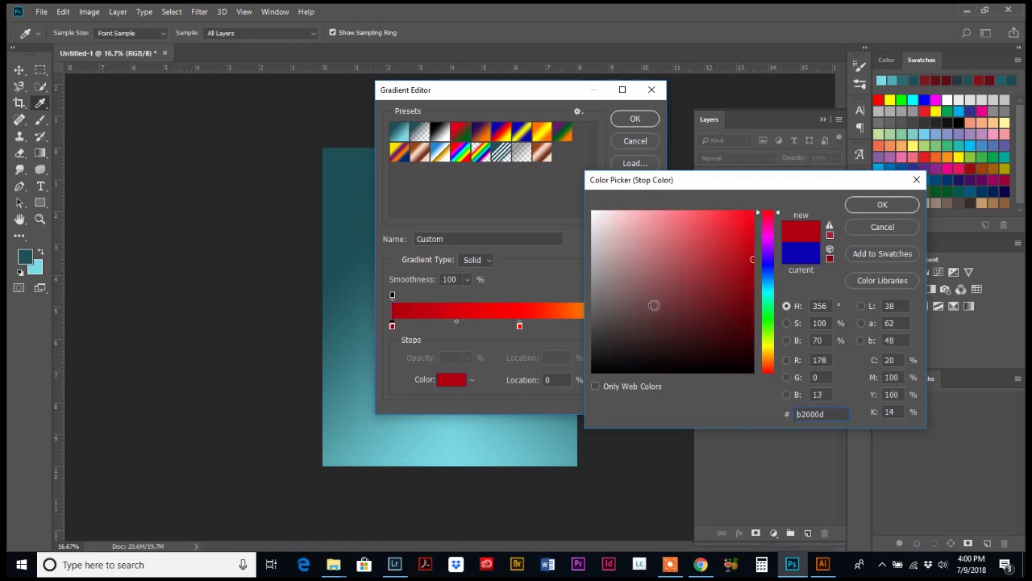
{"action": "left_click", "coordinate": [881, 208]}
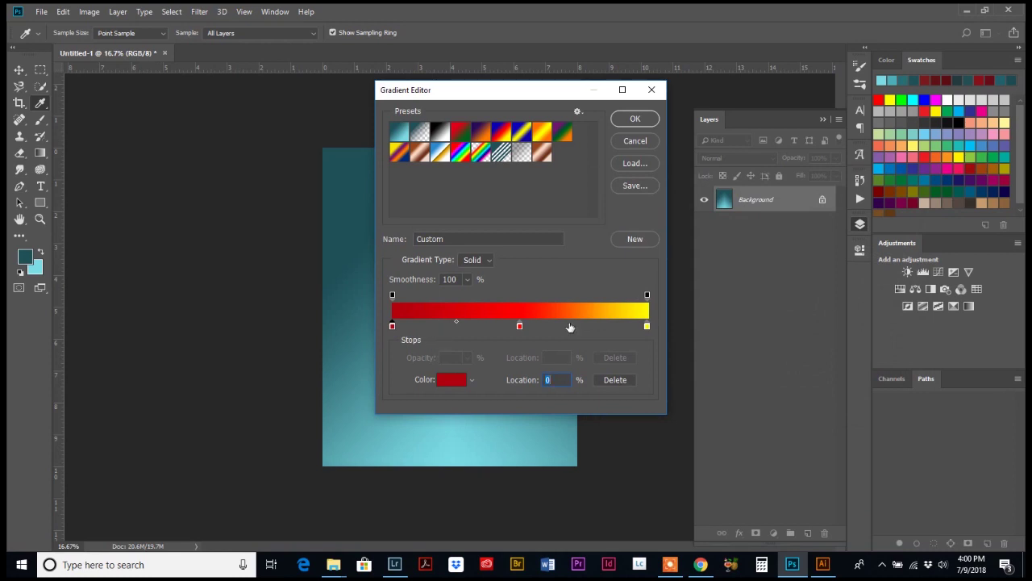
{"action": "left_click", "coordinate": [437, 326]}
{"action": "double_click", "coordinate": [436, 326]}
{"action": "left_click", "coordinate": [768, 356]}
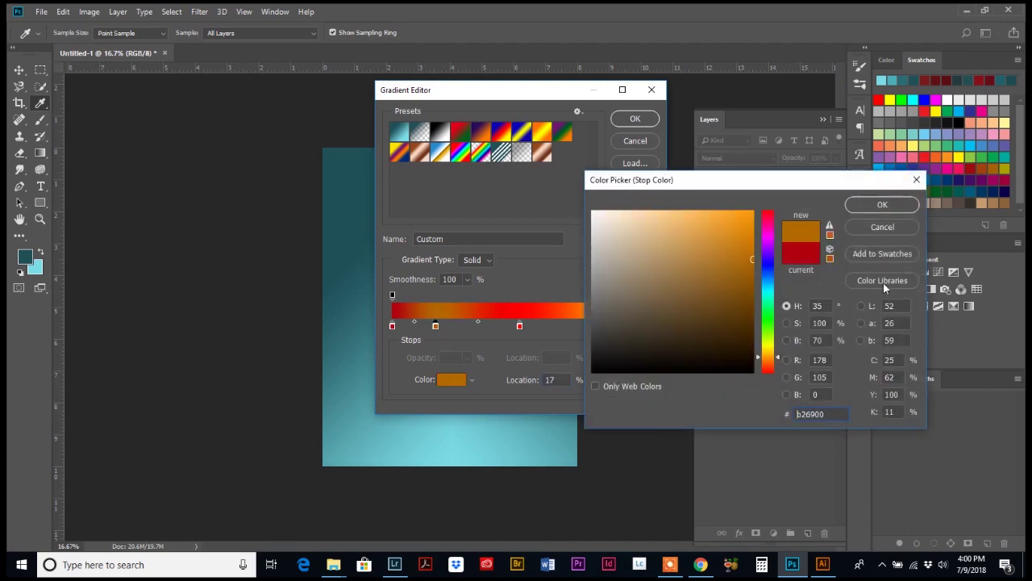
{"action": "left_click", "coordinate": [897, 210]}
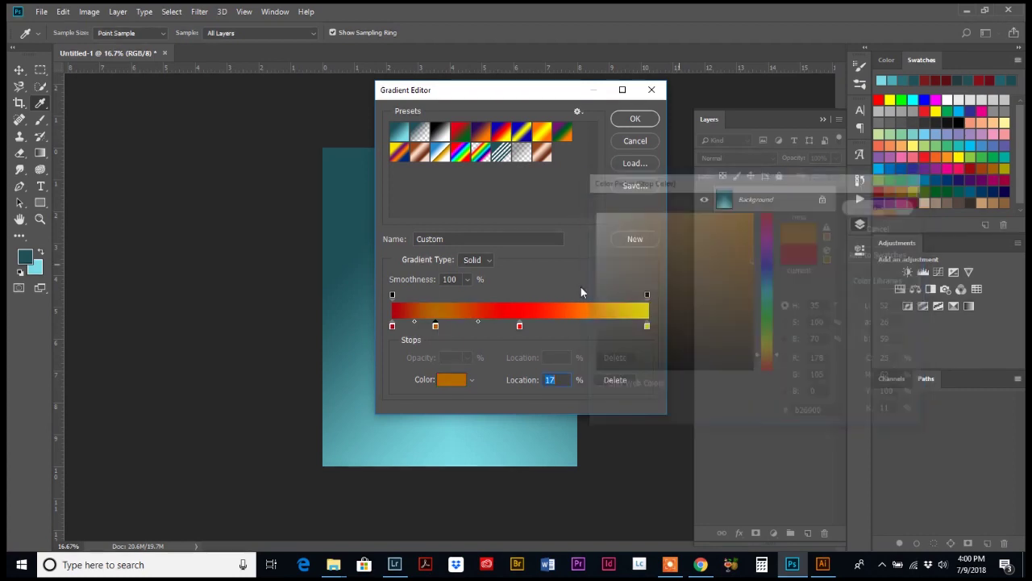
{"action": "left_click", "coordinate": [482, 326]}
{"action": "double_click", "coordinate": [482, 326]}
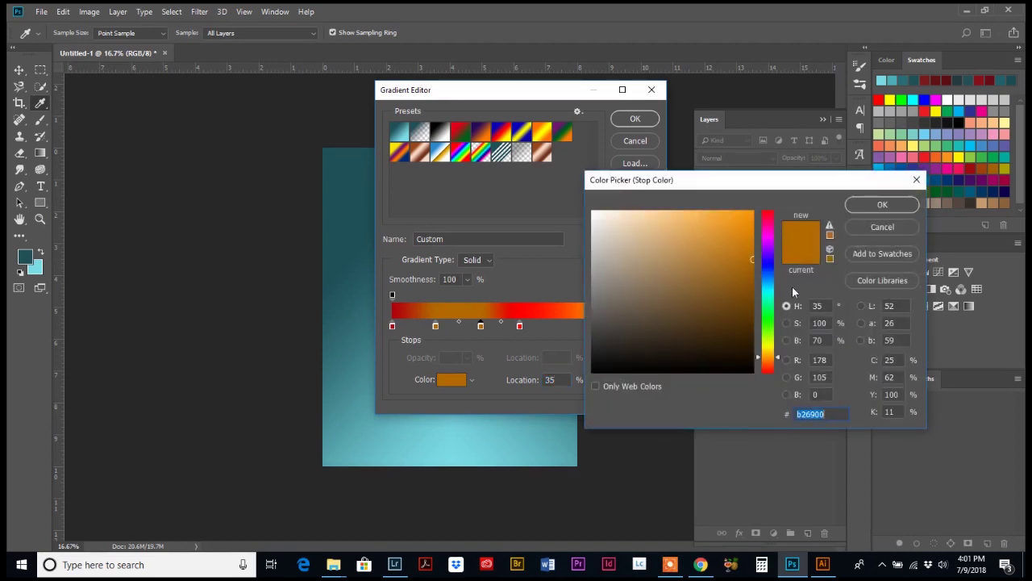
{"action": "left_click", "coordinate": [766, 348]}
{"action": "left_click_drag", "start_coordinate": [755, 251], "coordinate": [744, 217]}
{"action": "left_click", "coordinate": [881, 206]}
Step: Turn the middle stop green, add a blue stop at 67, and make the right end purple
{"action": "double_click", "coordinate": [520, 326]}
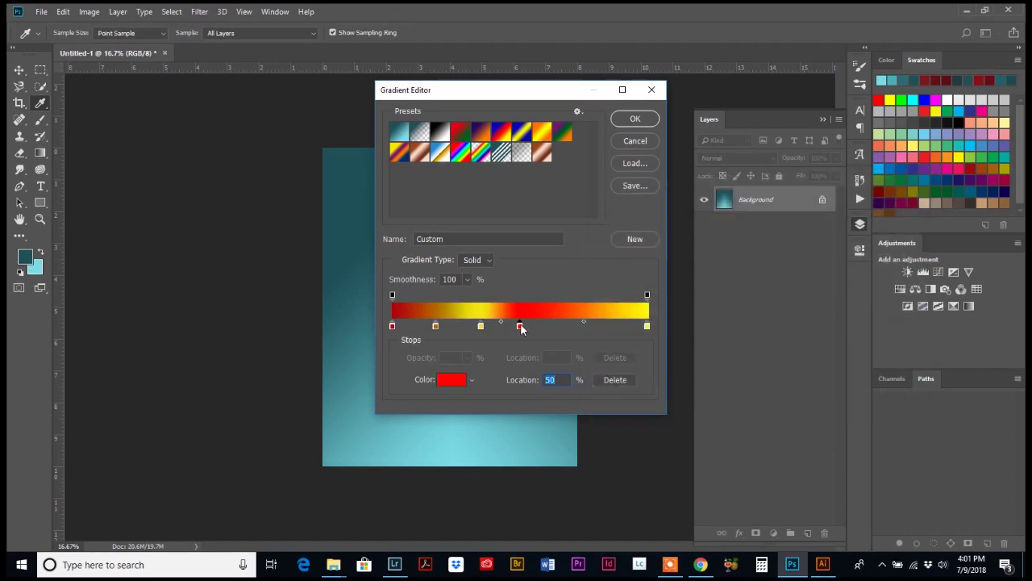
{"action": "left_click", "coordinate": [767, 323]}
{"action": "left_click", "coordinate": [732, 344]}
{"action": "left_click", "coordinate": [739, 284]}
{"action": "left_click", "coordinate": [882, 205]}
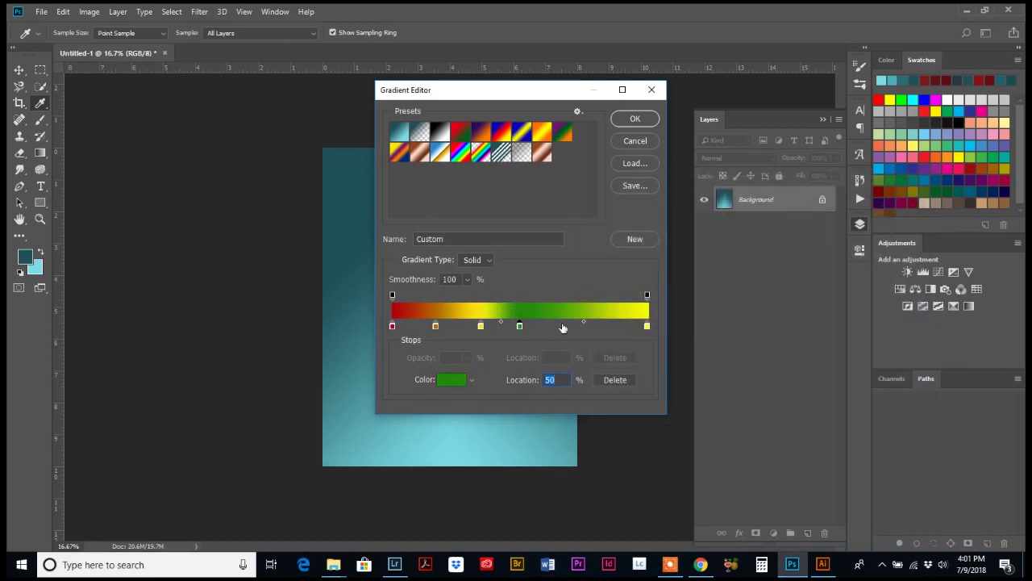
{"action": "left_click", "coordinate": [563, 326]}
{"action": "double_click", "coordinate": [563, 326]}
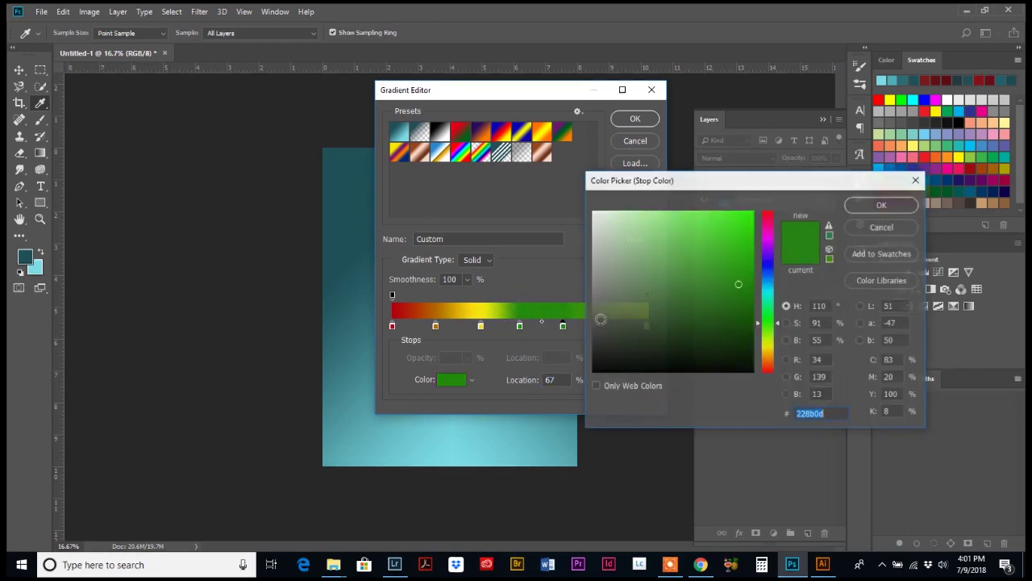
{"action": "left_click", "coordinate": [767, 263]}
{"action": "left_click", "coordinate": [880, 206]}
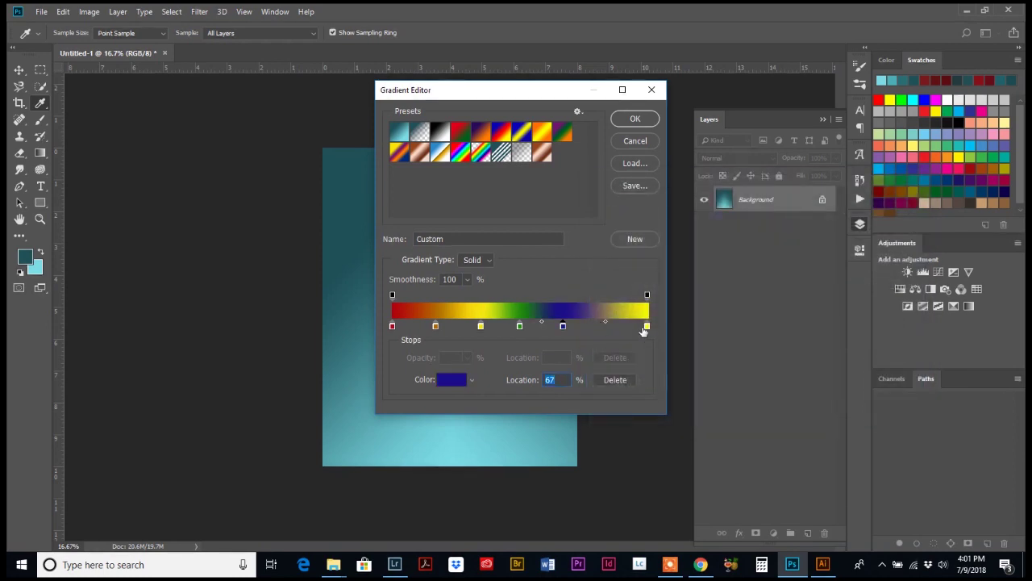
{"action": "left_click", "coordinate": [644, 326]}
{"action": "double_click", "coordinate": [644, 326]}
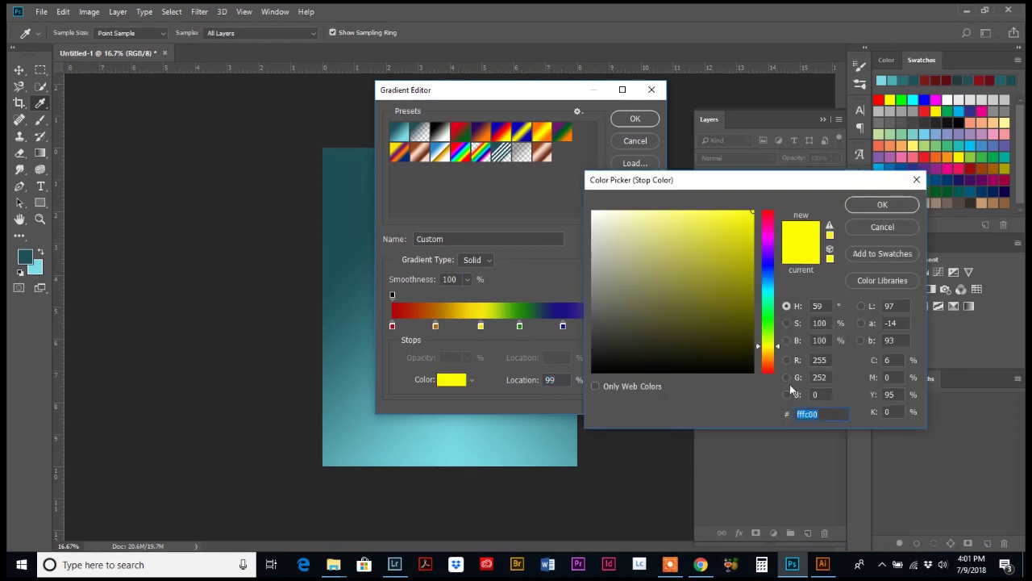
{"action": "left_click", "coordinate": [767, 240]}
{"action": "left_click", "coordinate": [734, 266]}
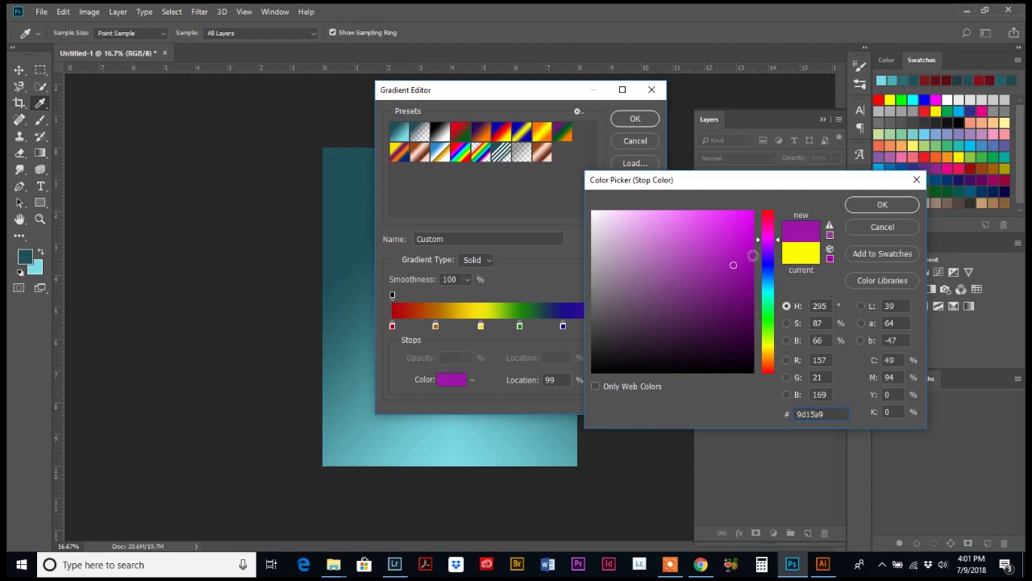
{"action": "left_click", "coordinate": [865, 208]}
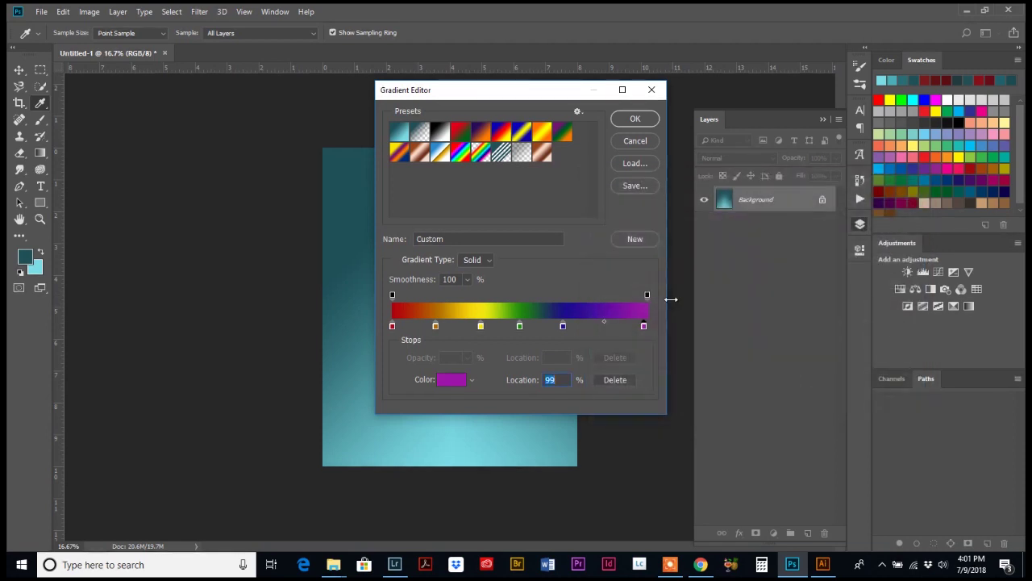
Step: Replace the name Custom with 'Rainbow', checking Gradient Type and leaving Smoothness at 100%
{"action": "left_click", "coordinate": [462, 240]}
{"action": "type", "text": "Rainbow"}
{"action": "left_click", "coordinate": [489, 261]}
{"action": "left_click", "coordinate": [467, 279]}
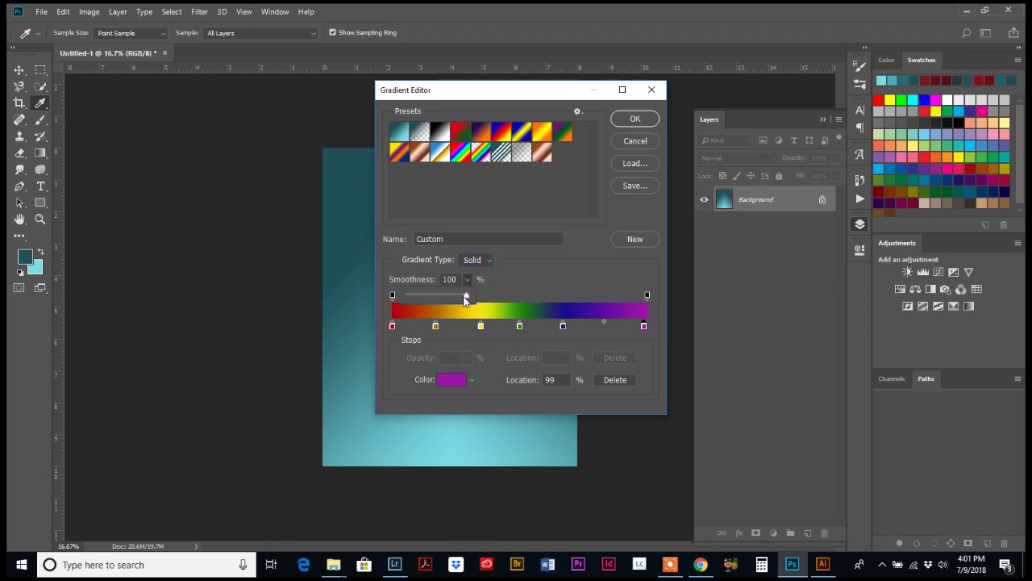
{"action": "left_click_drag", "start_coordinate": [464, 297], "coordinate": [437, 295]}
{"action": "left_click", "coordinate": [467, 278]}
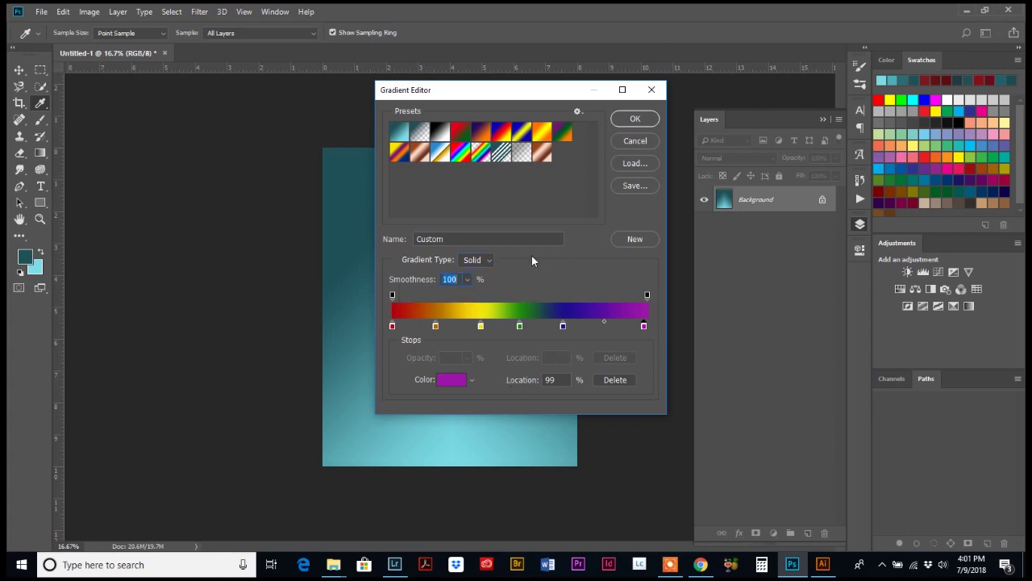
{"action": "left_click", "coordinate": [467, 238]}
{"action": "left_click_drag", "start_coordinate": [467, 238], "coordinate": [377, 235]}
{"action": "type", "text": "Rainbow"}
Step: Save the Rainbow gradient to a Desktop file, add it as a new preset, and close the editor
{"action": "left_click", "coordinate": [633, 187]}
{"action": "scroll", "coordinate": [447, 185], "scroll_direction": "down", "scroll_amount": 6}
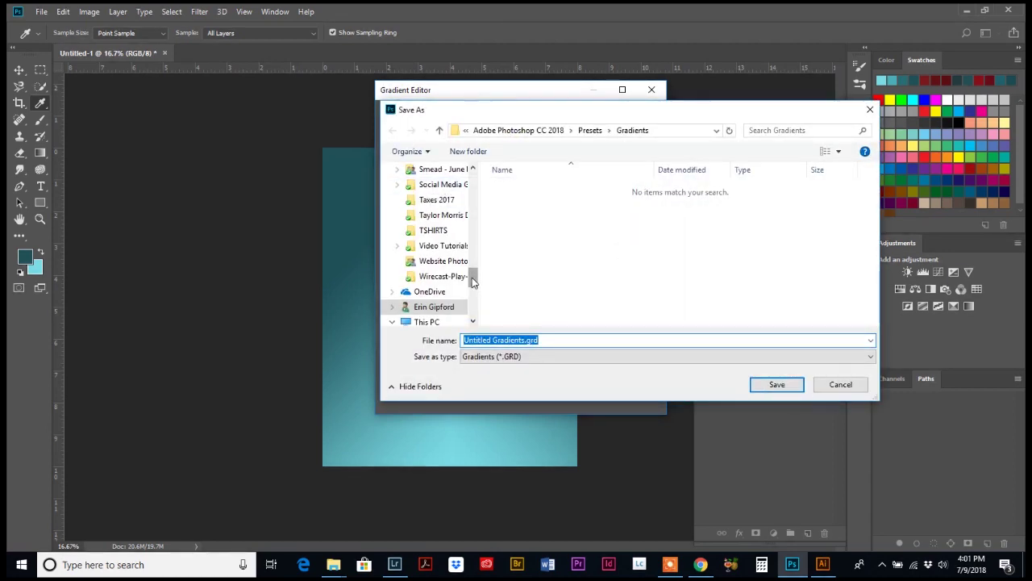
{"action": "scroll", "coordinate": [452, 194], "scroll_direction": "up", "scroll_amount": 8}
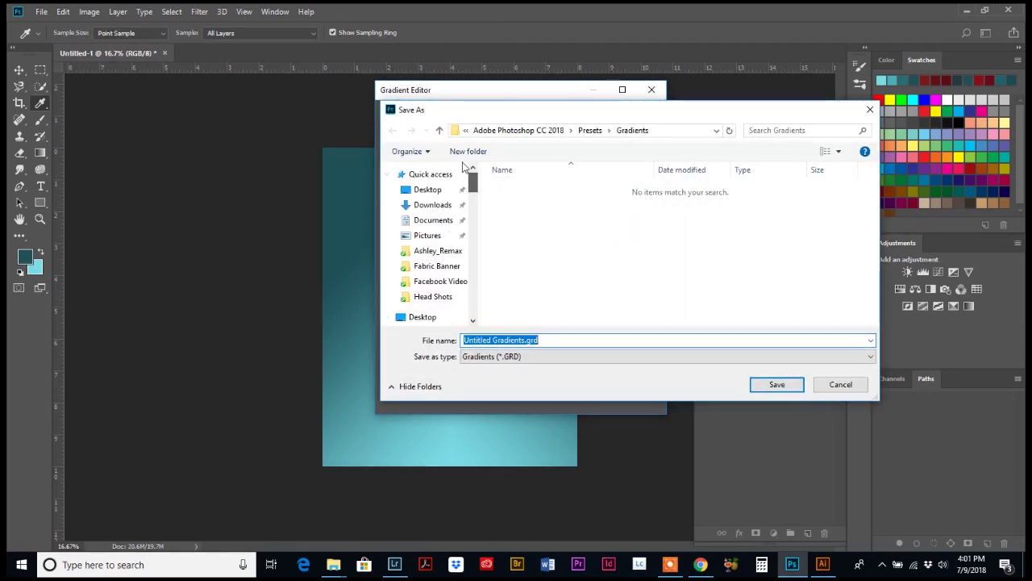
{"action": "left_click", "coordinate": [776, 385]}
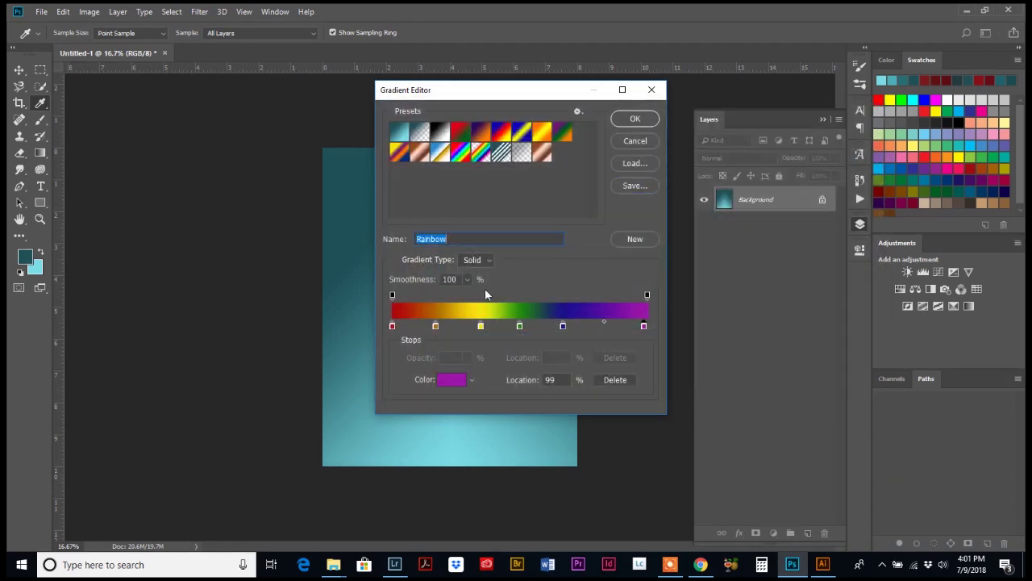
{"action": "left_click", "coordinate": [631, 240]}
{"action": "left_click", "coordinate": [636, 119]}
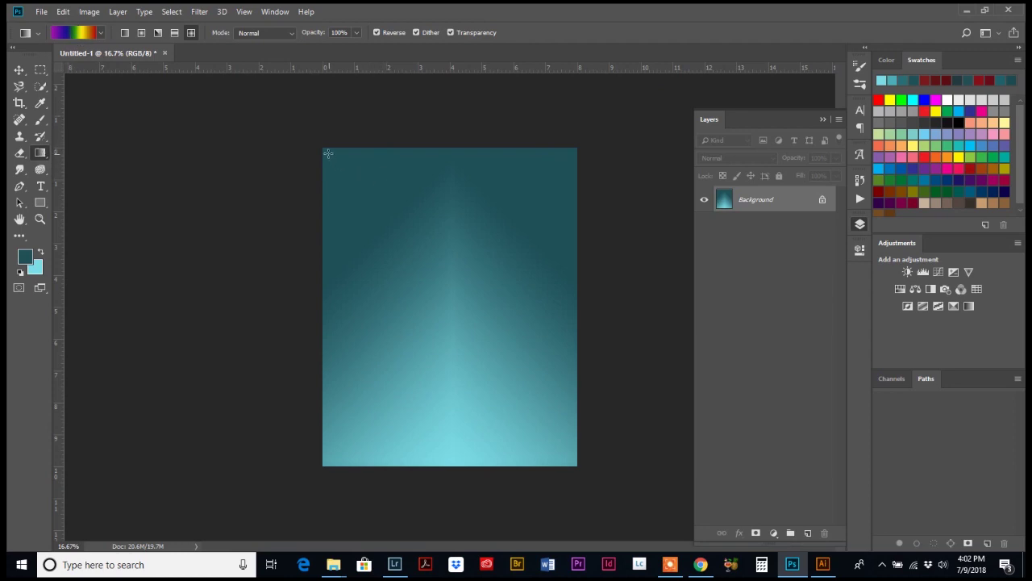
Step: Switch to Linear Gradient and fill the canvas with purple-to-red horizontal rainbow bands from top to bottom
{"action": "left_click_drag", "start_coordinate": [321, 149], "coordinate": [575, 465]}
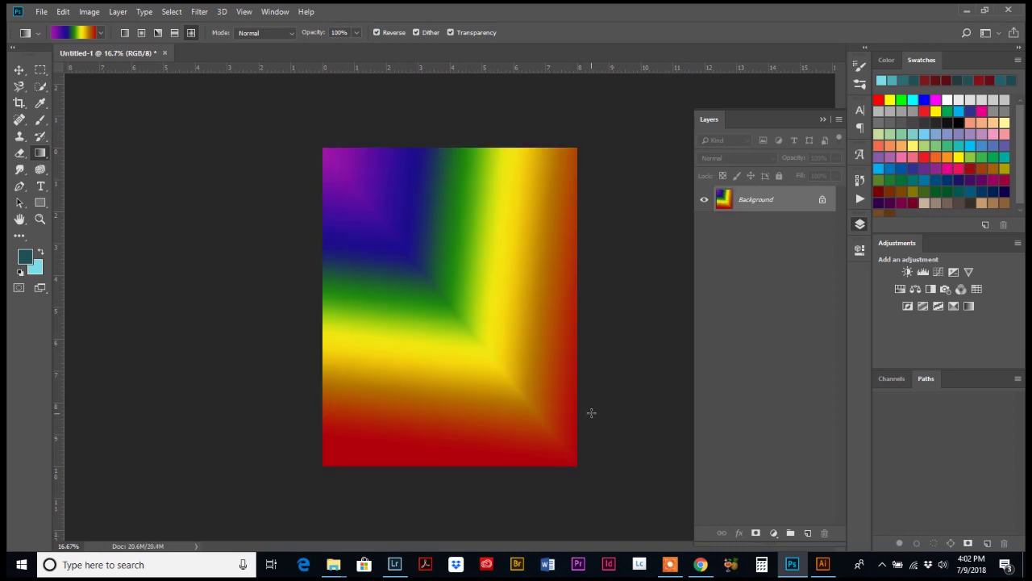
{"action": "left_click", "coordinate": [123, 31]}
{"action": "left_click_drag", "start_coordinate": [444, 150], "coordinate": [460, 456]}
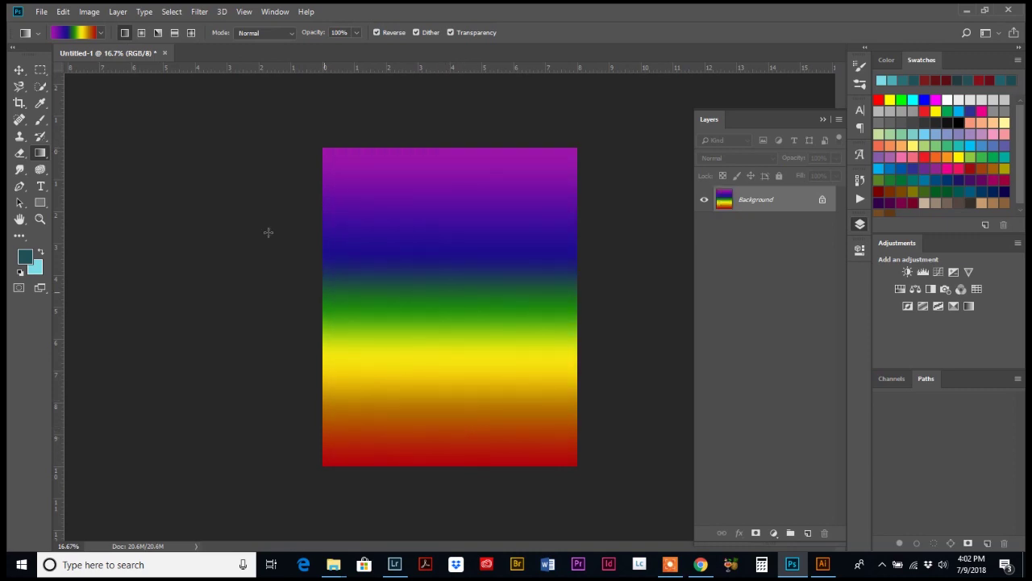
{"action": "left_click", "coordinate": [86, 34]}
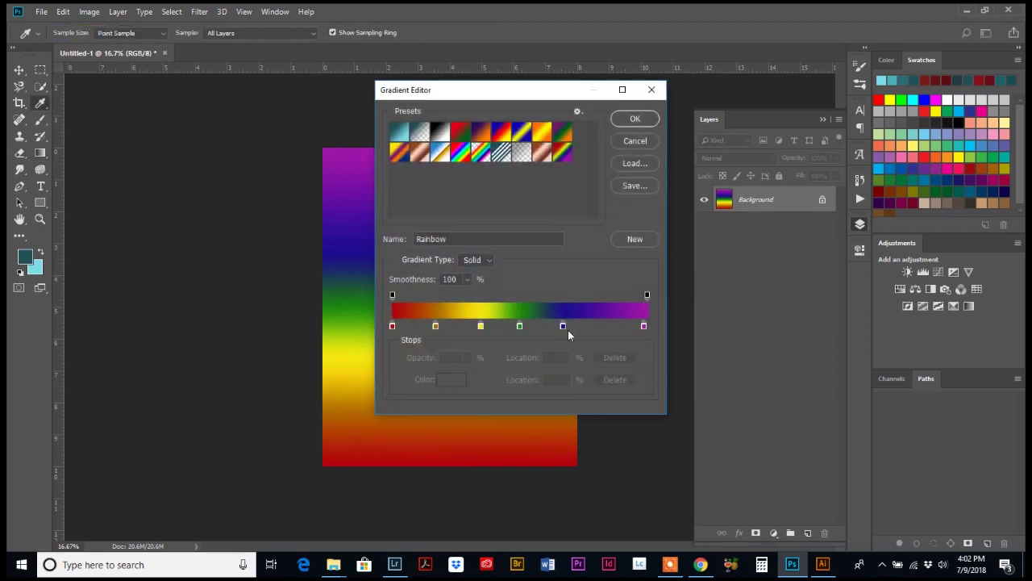
{"action": "left_click", "coordinate": [392, 325]}
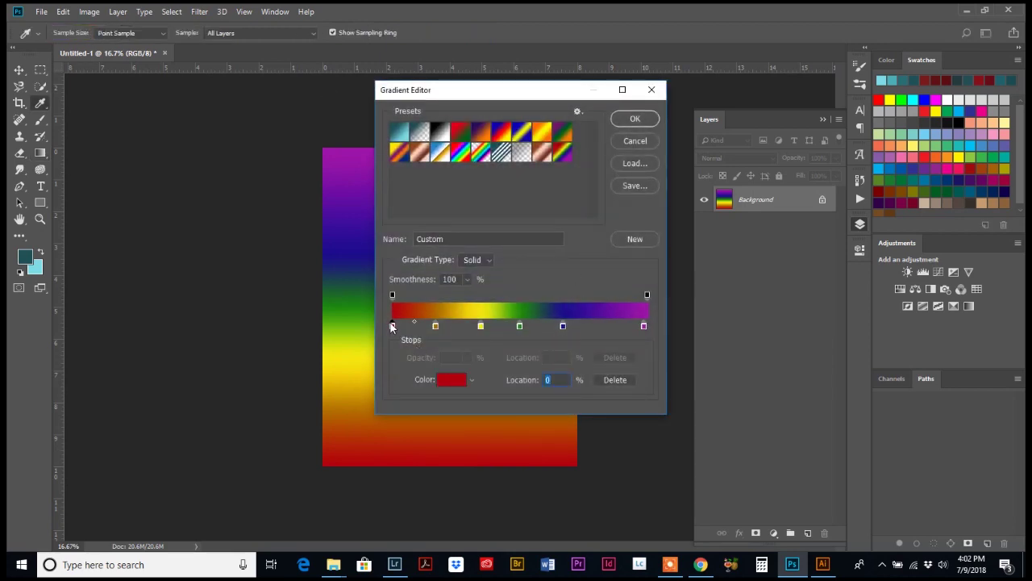
{"action": "double_click", "coordinate": [392, 326]}
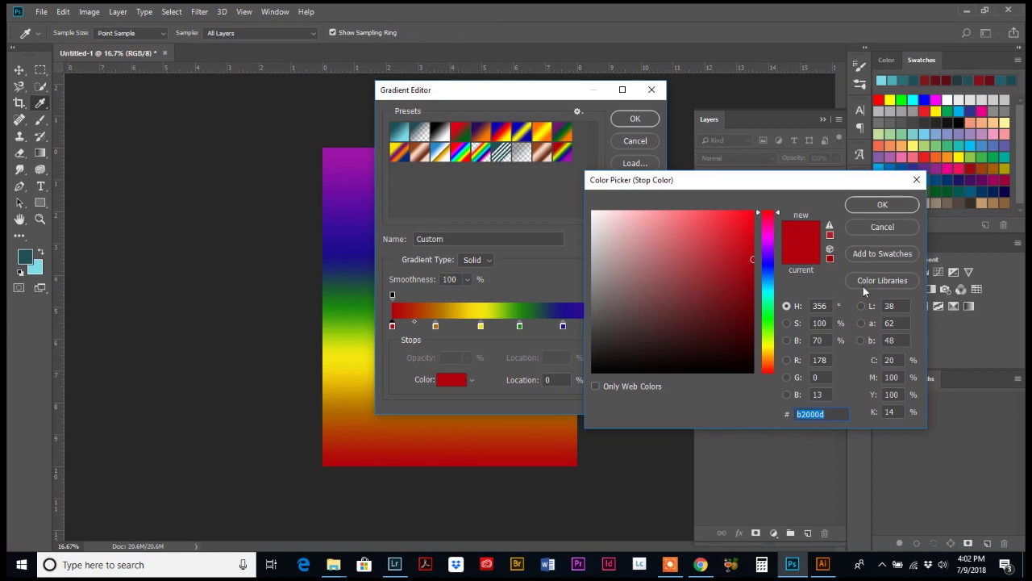
{"action": "left_click", "coordinate": [882, 227]}
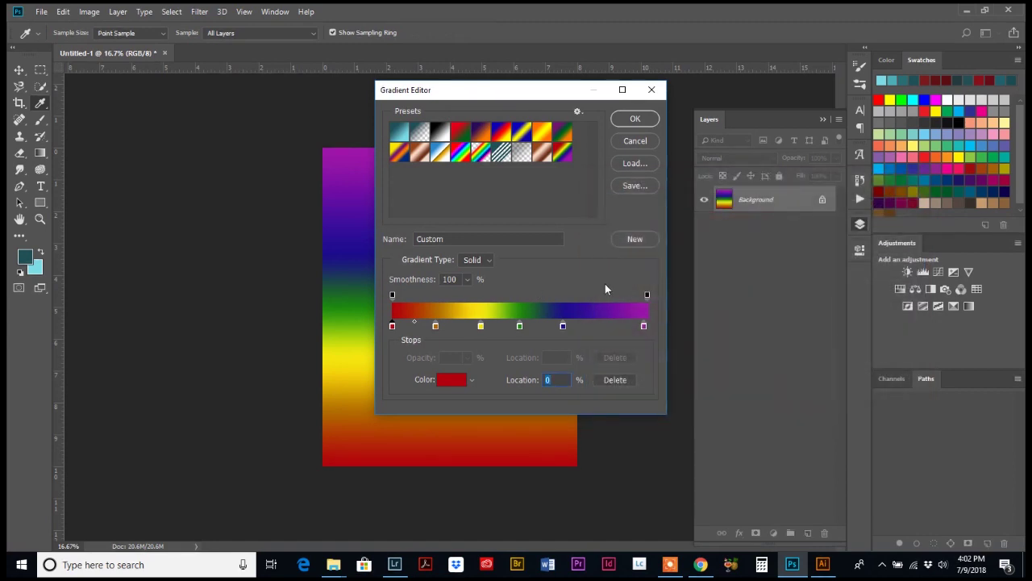
{"action": "left_click", "coordinate": [634, 142]}
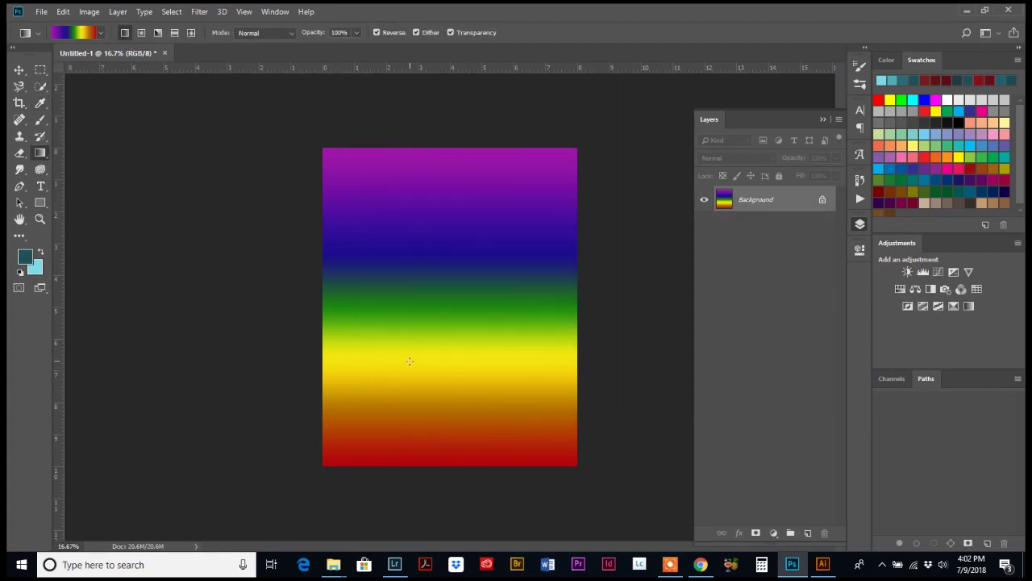
Step: Convert the locked Background into a regular Layer 0, leaving its opacity at 100%
{"action": "double_click", "coordinate": [764, 204]}
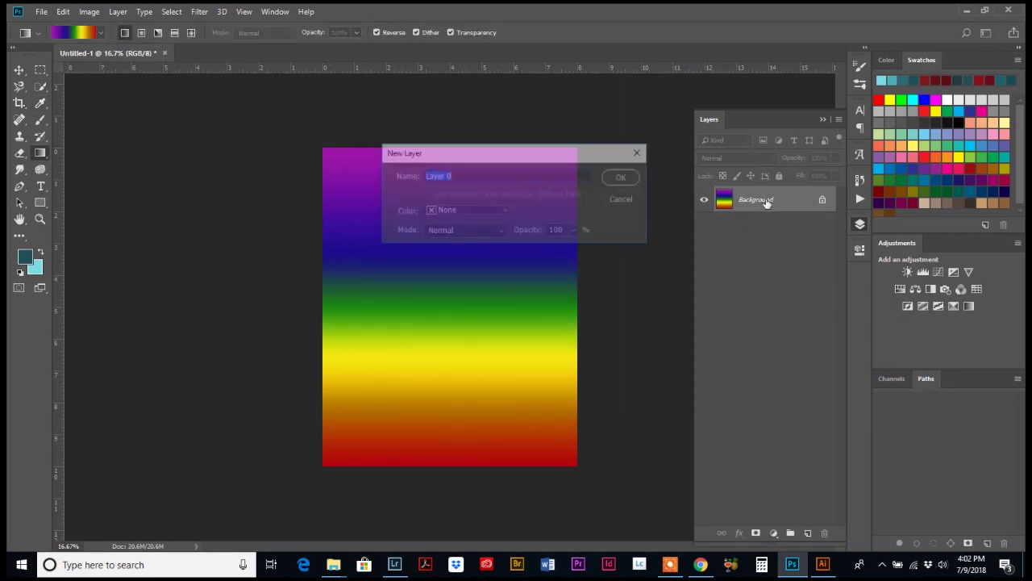
{"action": "left_click", "coordinate": [623, 179]}
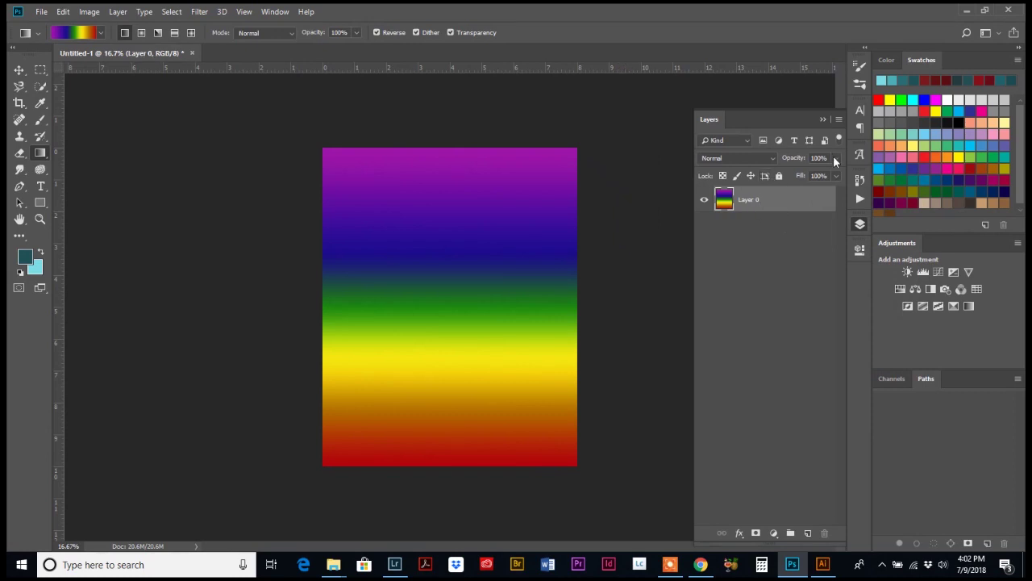
{"action": "mouse_move", "coordinate": [836, 160]}
{"action": "left_mouse_down"}
{"action": "mouse_move", "coordinate": [828, 179]}
{"action": "mouse_move", "coordinate": [818, 173]}
{"action": "mouse_move", "coordinate": [845, 175]}
{"action": "left_mouse_up"}
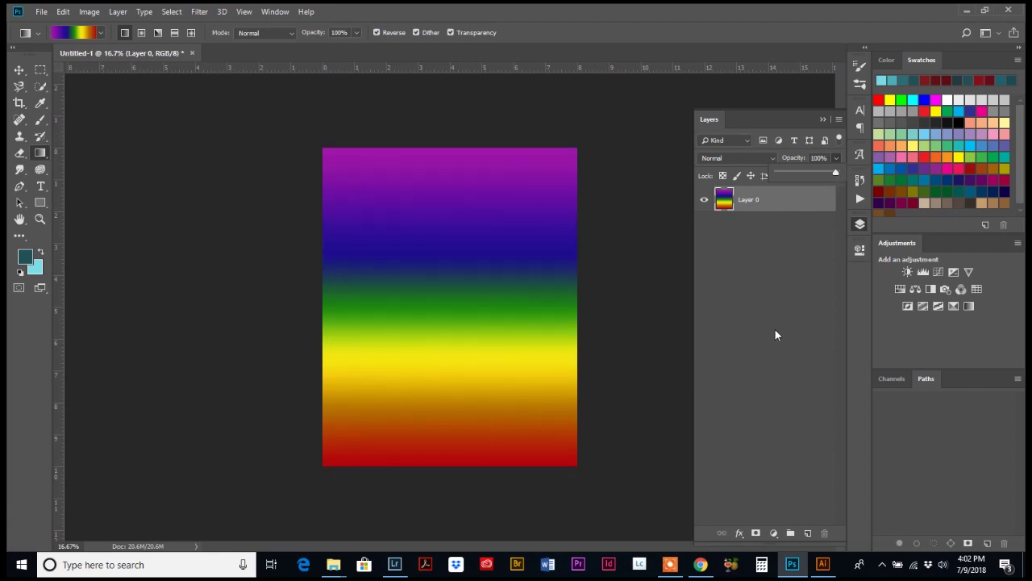
{"action": "left_click", "coordinate": [839, 119]}
Step: Add a new empty Layer 1 from the Layers panel menu
{"action": "left_click", "coordinate": [784, 300]}
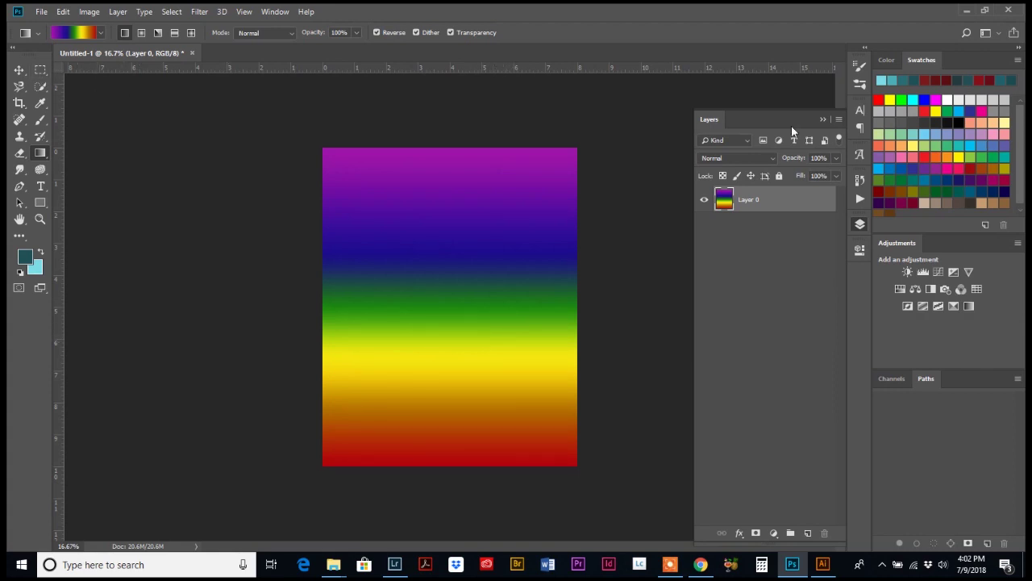
{"action": "left_click", "coordinate": [839, 119]}
{"action": "left_click", "coordinate": [876, 122]}
{"action": "left_click", "coordinate": [623, 177]}
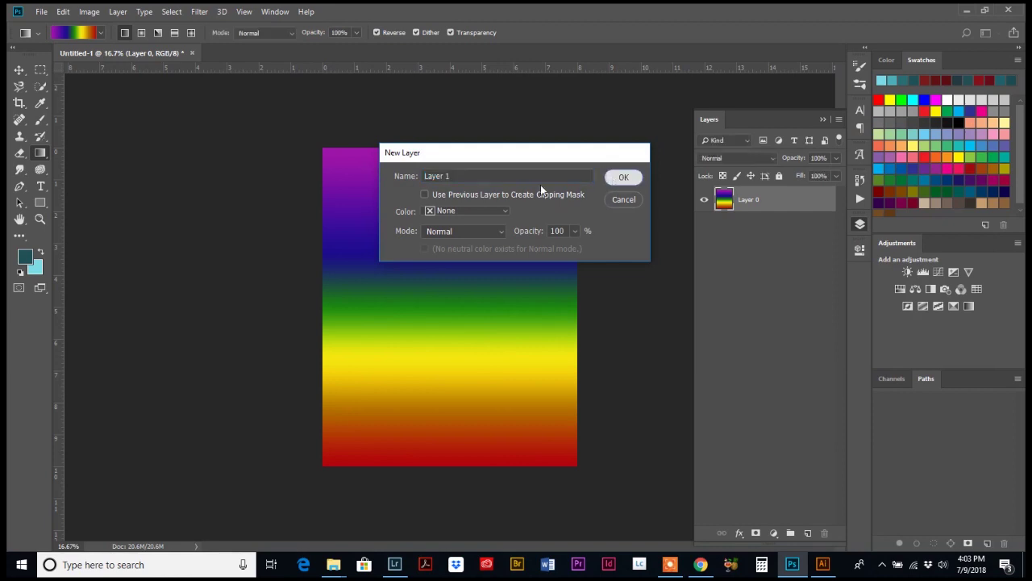
Step: Select a rectangle in the upper left of the canvas and fill it with a rainbow gradient
{"action": "left_click", "coordinate": [40, 70]}
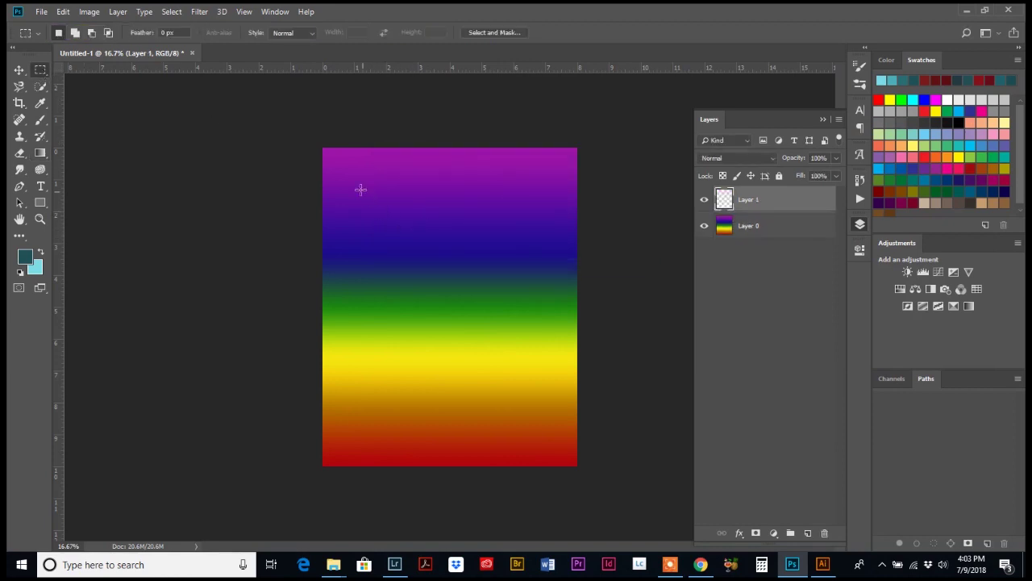
{"action": "left_click_drag", "start_coordinate": [355, 185], "coordinate": [484, 325]}
{"action": "left_click", "coordinate": [42, 153]}
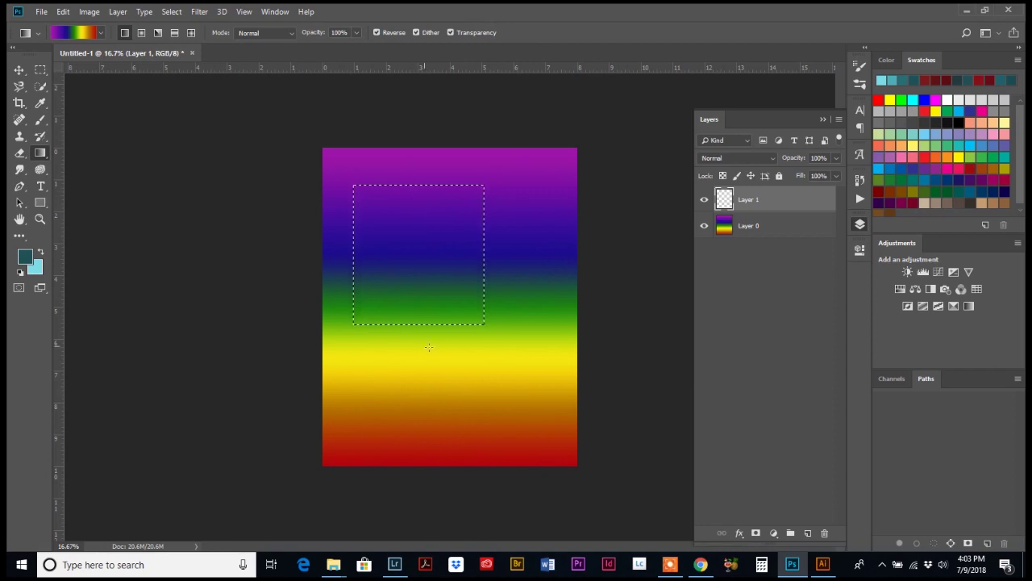
{"action": "left_click_drag", "start_coordinate": [408, 184], "coordinate": [408, 316]}
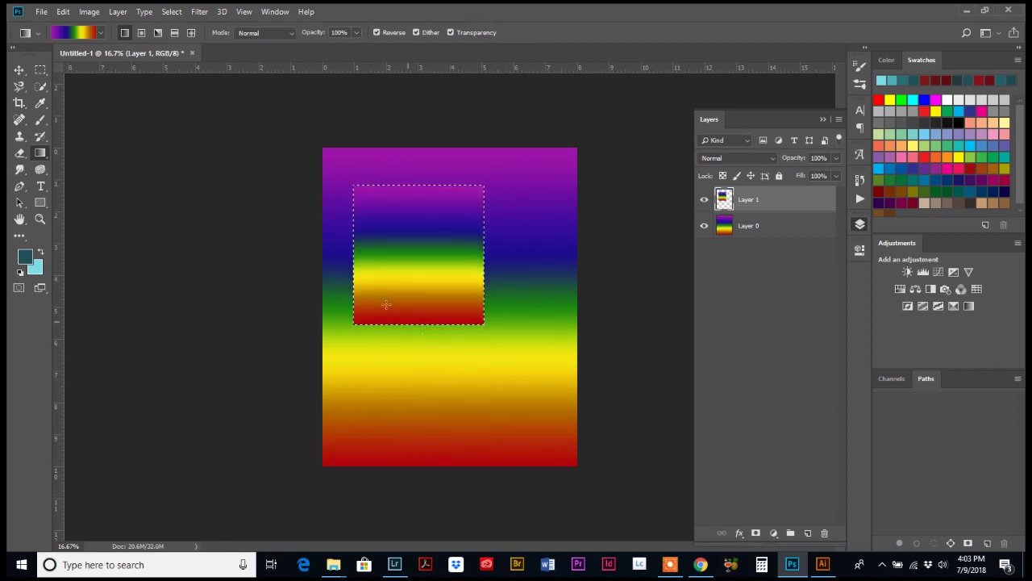
Step: Keep Layer 1 at 100% opacity and deselect the gradient square
{"action": "left_click", "coordinate": [835, 159]}
{"action": "mouse_move", "coordinate": [834, 175]}
{"action": "left_mouse_down"}
{"action": "mouse_move", "coordinate": [806, 178]}
{"action": "mouse_move", "coordinate": [853, 179]}
{"action": "left_mouse_up"}
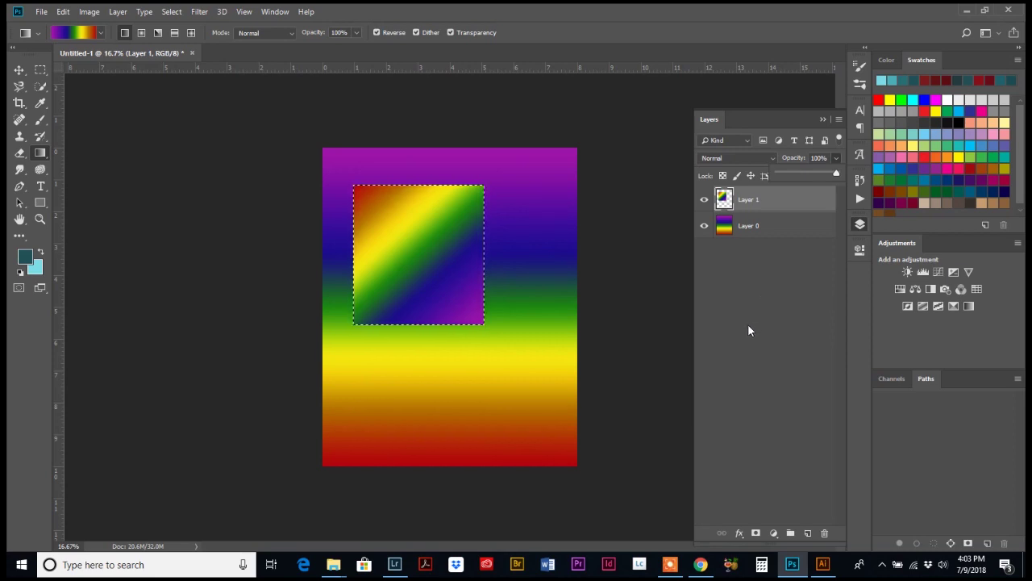
{"action": "key", "text": "ctrl+d"}
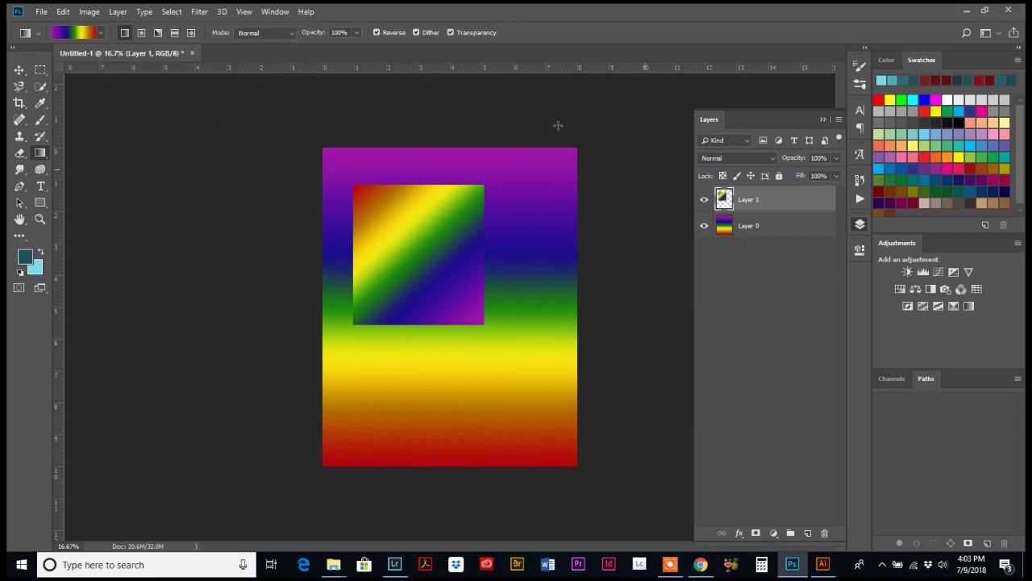
Step: Hide Layer 1's gradient square and make Layer 0 the active layer
{"action": "left_click", "coordinate": [292, 33]}
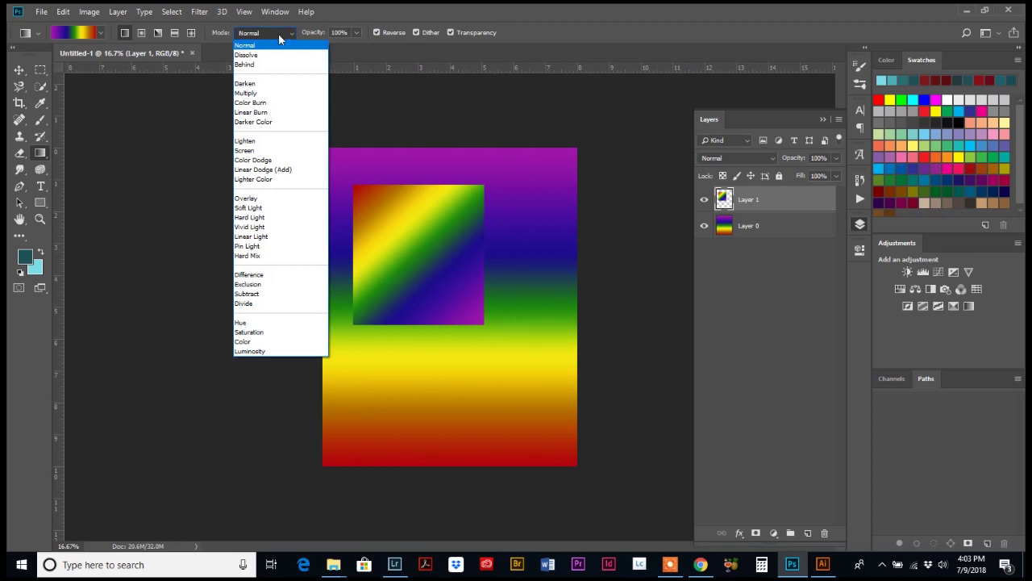
{"action": "left_click", "coordinate": [705, 202]}
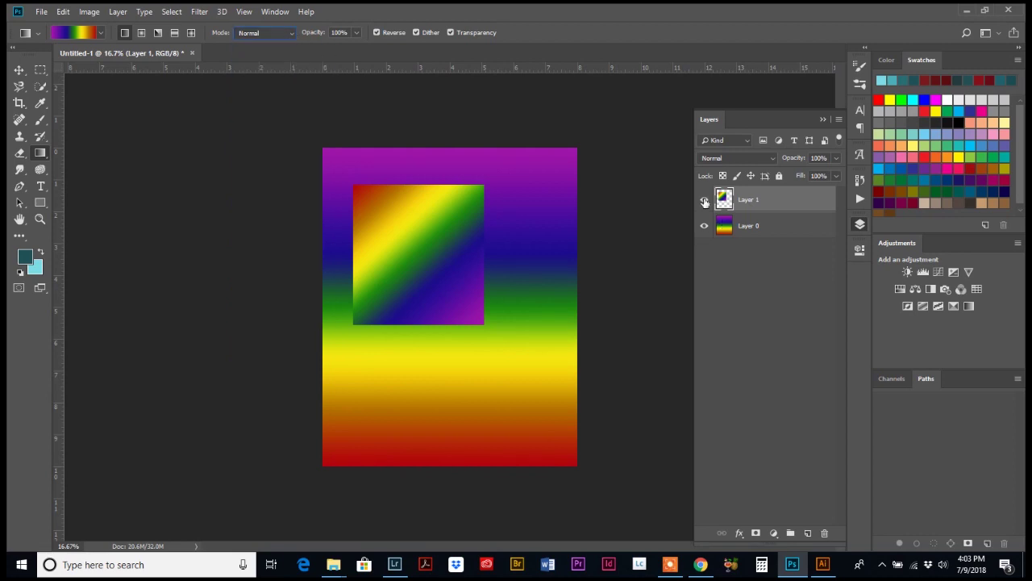
{"action": "left_click", "coordinate": [705, 201]}
{"action": "left_click", "coordinate": [773, 232]}
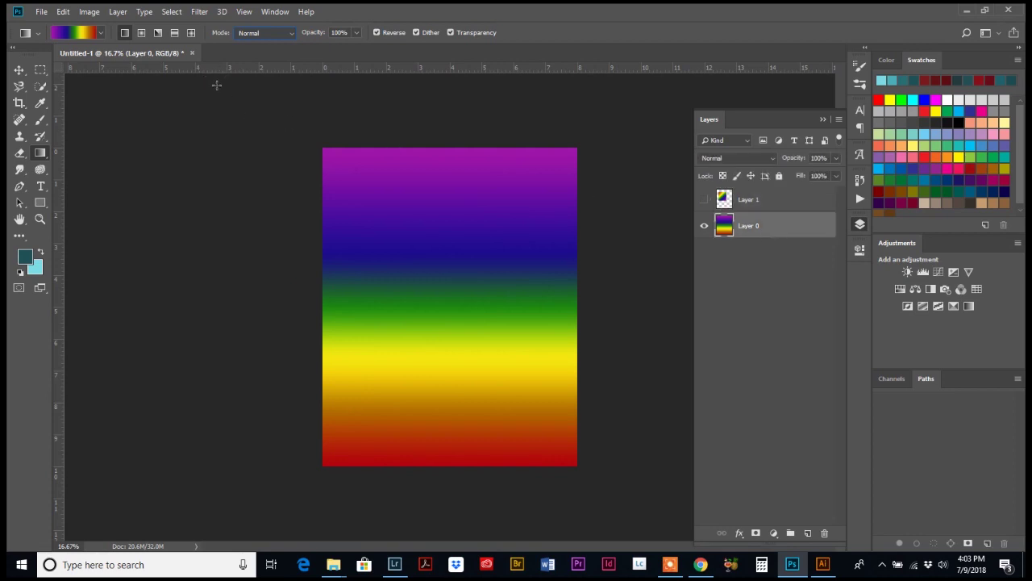
Step: Set the gradient mode to Lighten and lay a diagonal gradient across the whole canvas
{"action": "left_click", "coordinate": [290, 33]}
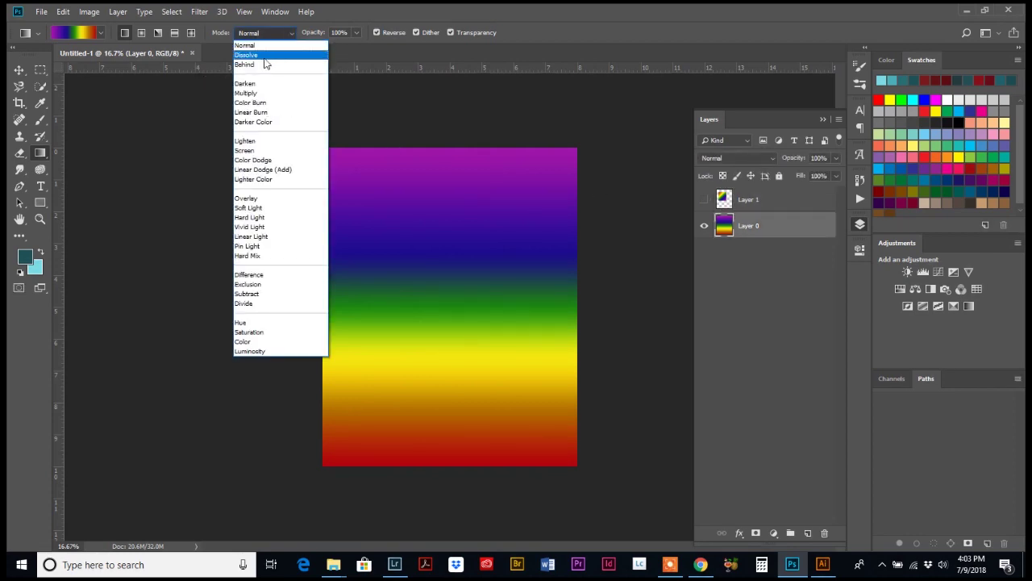
{"action": "left_click", "coordinate": [266, 62]}
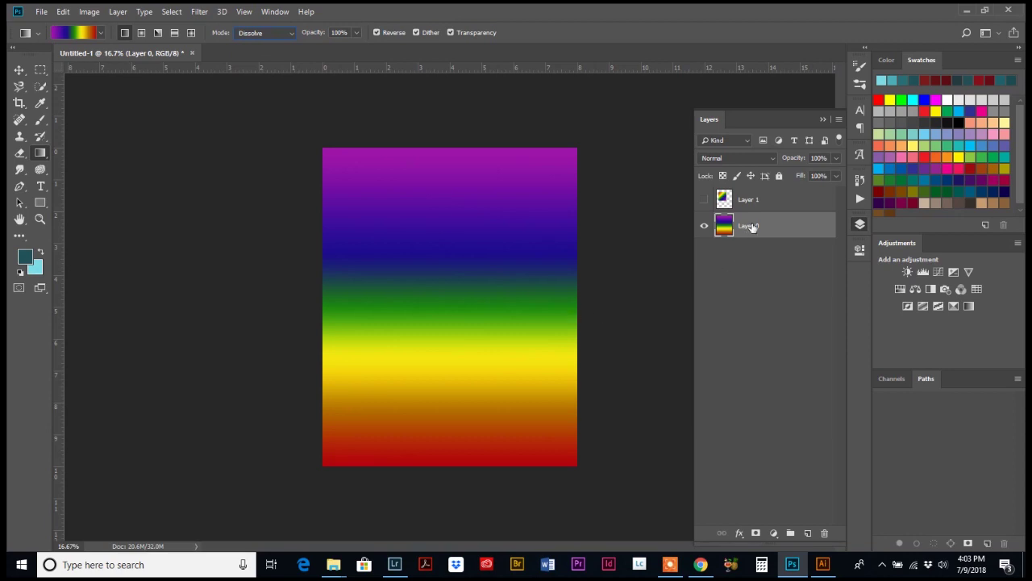
{"action": "left_click", "coordinate": [292, 33]}
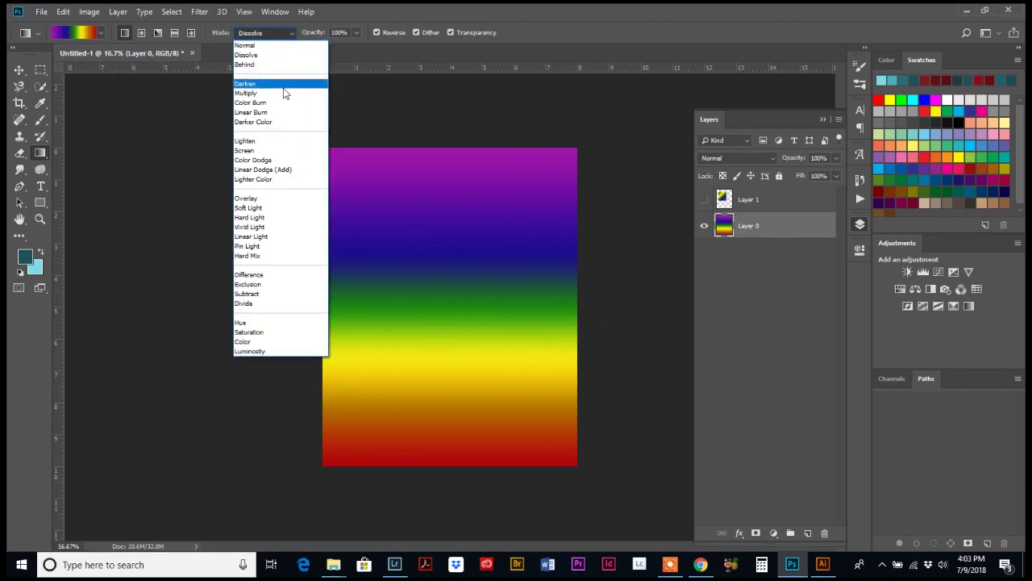
{"action": "left_click", "coordinate": [245, 141]}
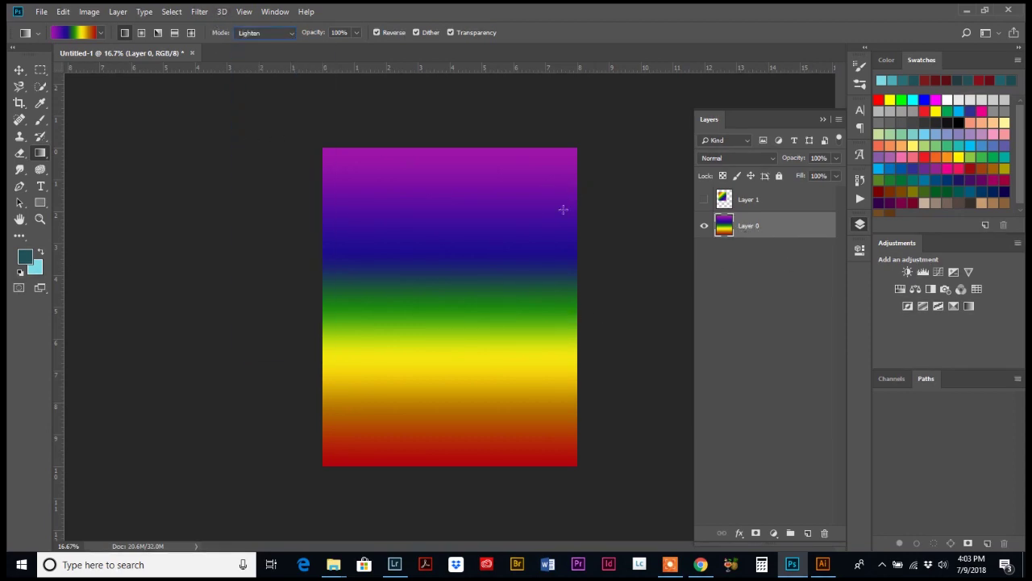
{"action": "key", "text": "ctrl+a"}
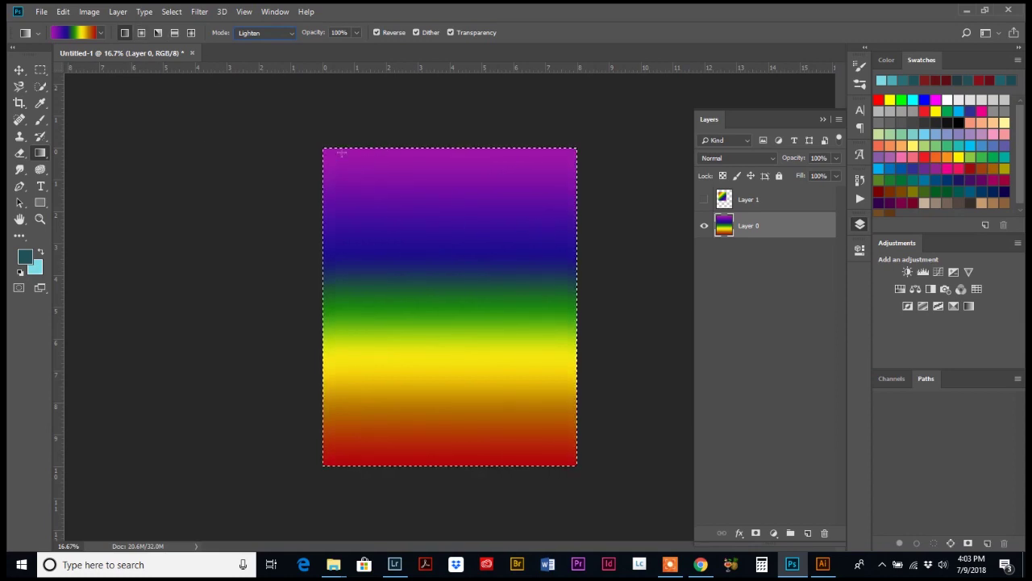
{"action": "left_click_drag", "start_coordinate": [330, 152], "coordinate": [571, 478]}
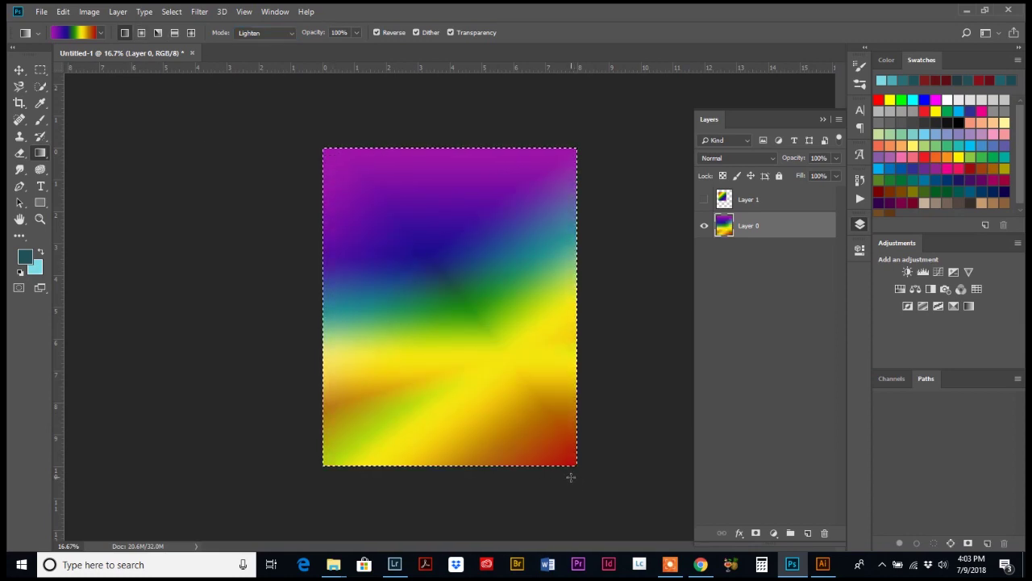
{"action": "key", "text": "ctrl+d"}
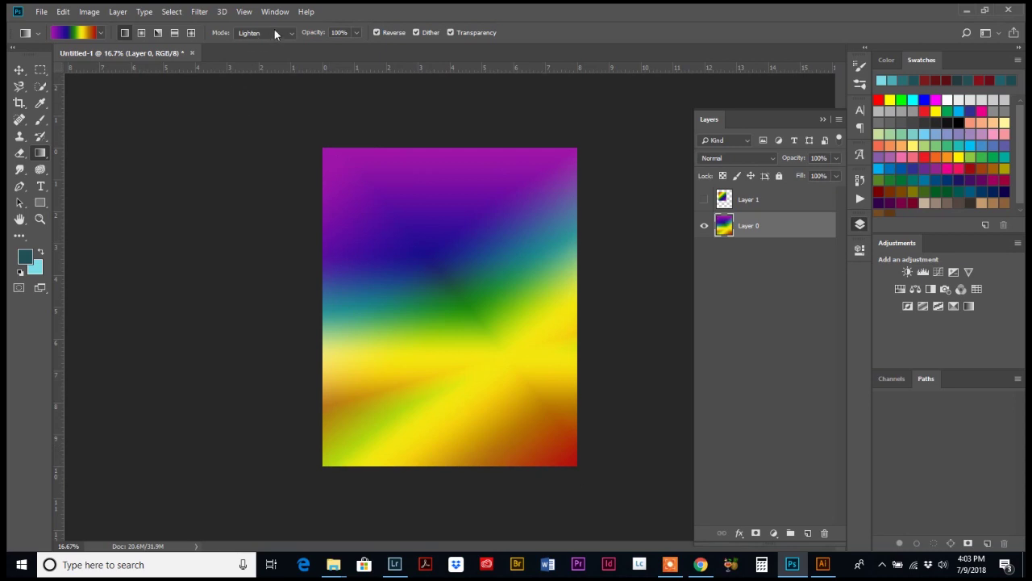
Step: Apply three Darken-mode gradients across the canvas, then set gradient opacity to 60%
{"action": "left_click", "coordinate": [291, 33]}
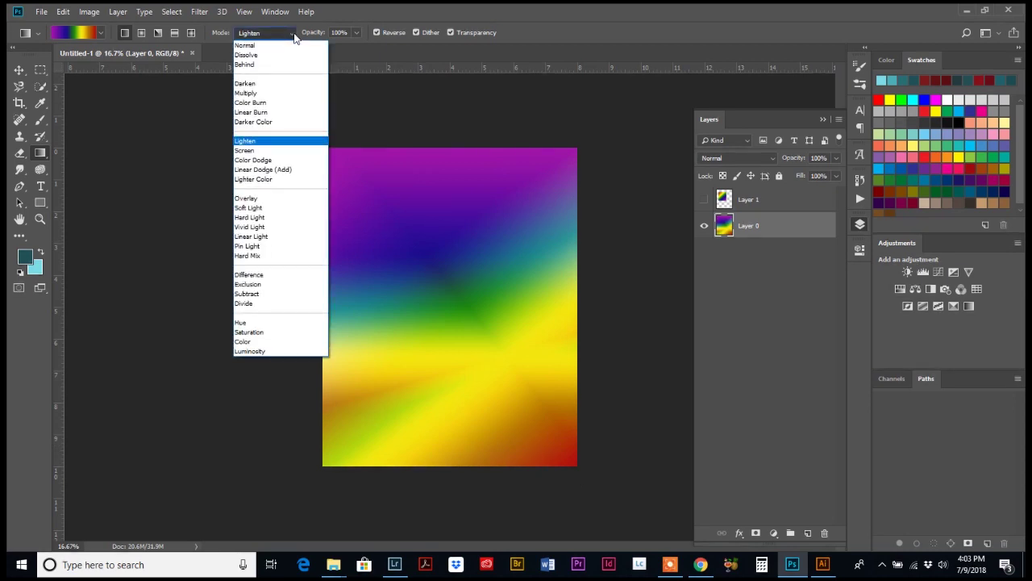
{"action": "left_click", "coordinate": [269, 86]}
{"action": "left_click_drag", "start_coordinate": [315, 140], "coordinate": [565, 446]}
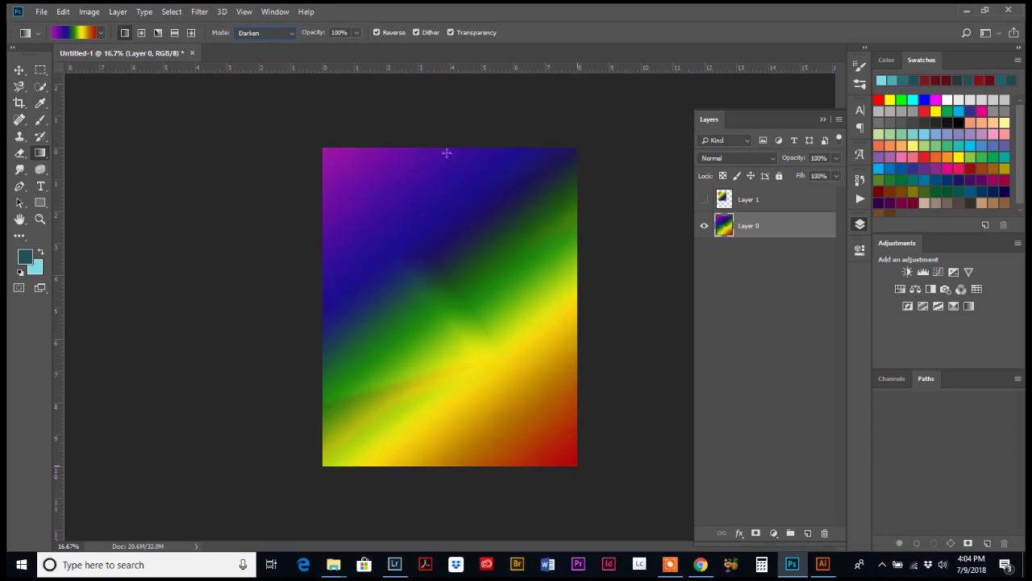
{"action": "left_click_drag", "start_coordinate": [442, 145], "coordinate": [479, 477]}
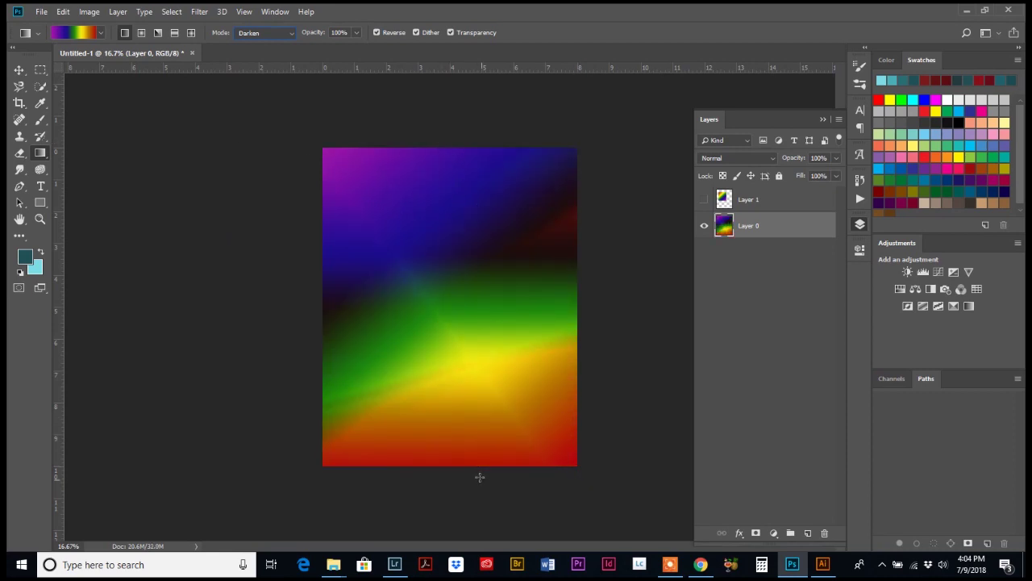
{"action": "left_click_drag", "start_coordinate": [580, 470], "coordinate": [304, 112]}
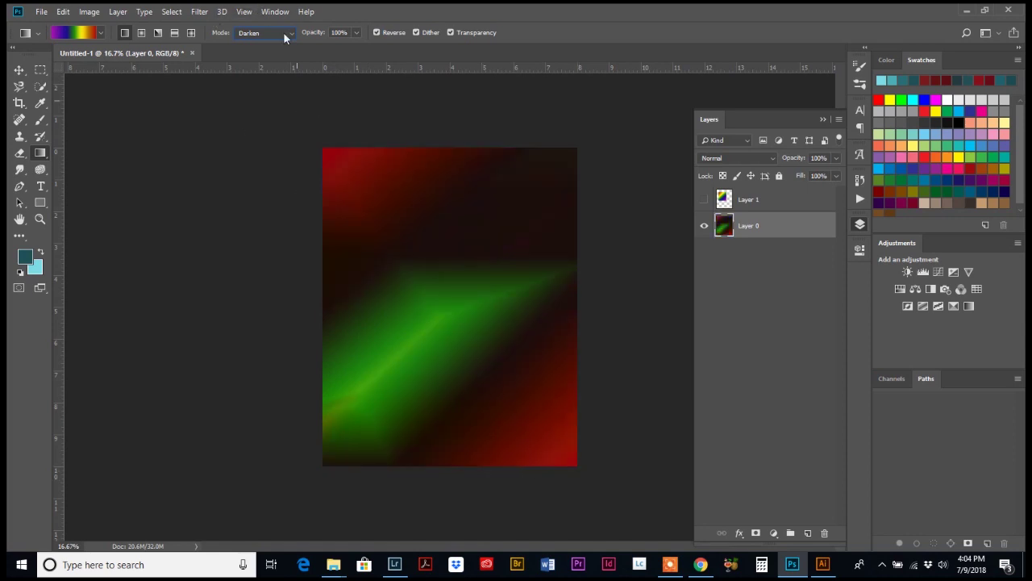
{"action": "left_click", "coordinate": [357, 33]}
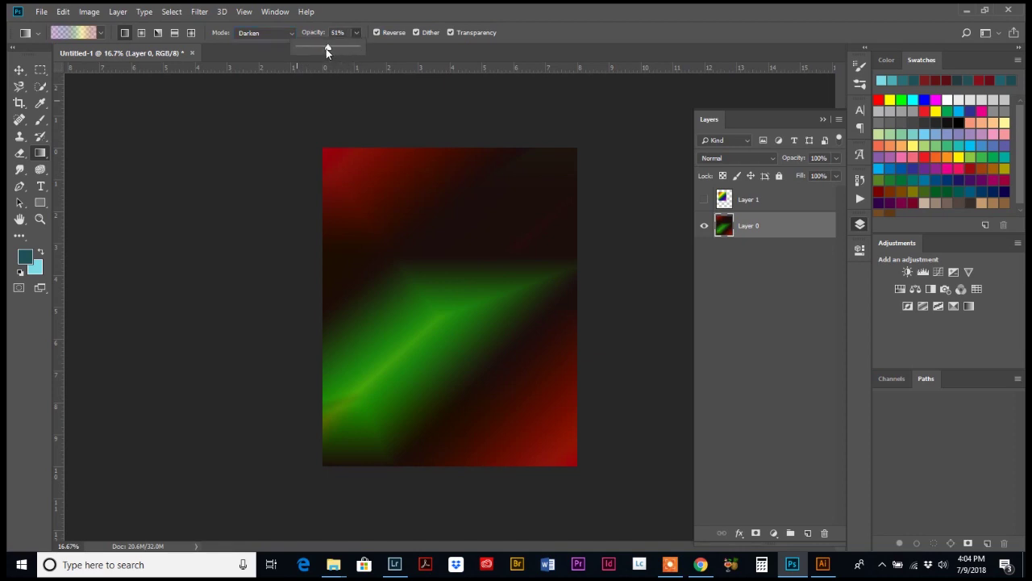
{"action": "left_click_drag", "start_coordinate": [327, 48], "coordinate": [333, 48]}
Step: Clear Layer 0 and lay a 60% opacity gradient diagonally across the canvas
{"action": "key", "text": "ctrl+a"}
{"action": "key", "text": "Delete"}
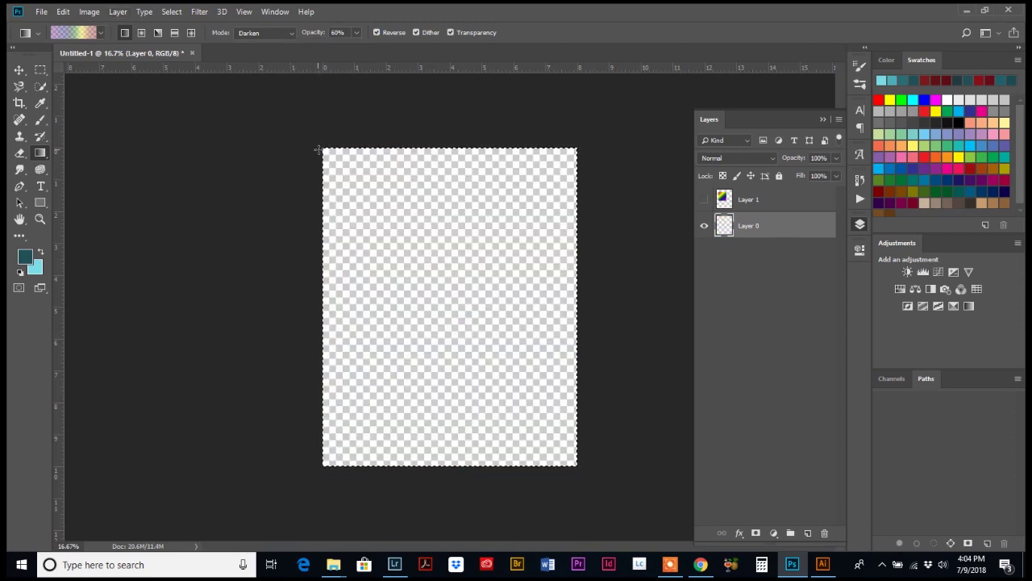
{"action": "left_click_drag", "start_coordinate": [318, 149], "coordinate": [577, 467]}
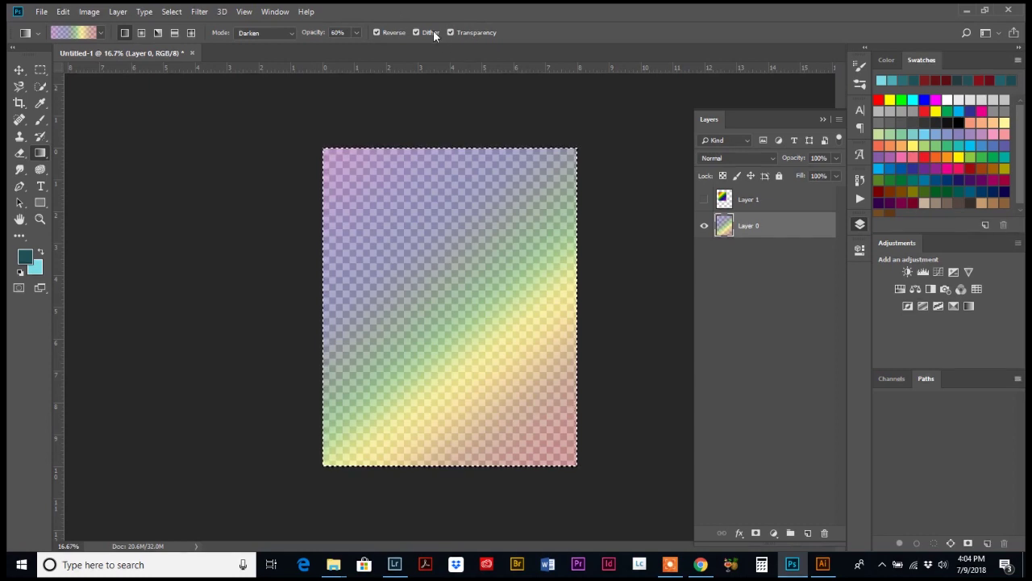
Step: Turn off Reverse, raise gradient opacity to 100%, and refill Layer 0 diagonally
{"action": "left_click", "coordinate": [375, 33]}
{"action": "left_click", "coordinate": [376, 32]}
{"action": "left_click", "coordinate": [376, 32]}
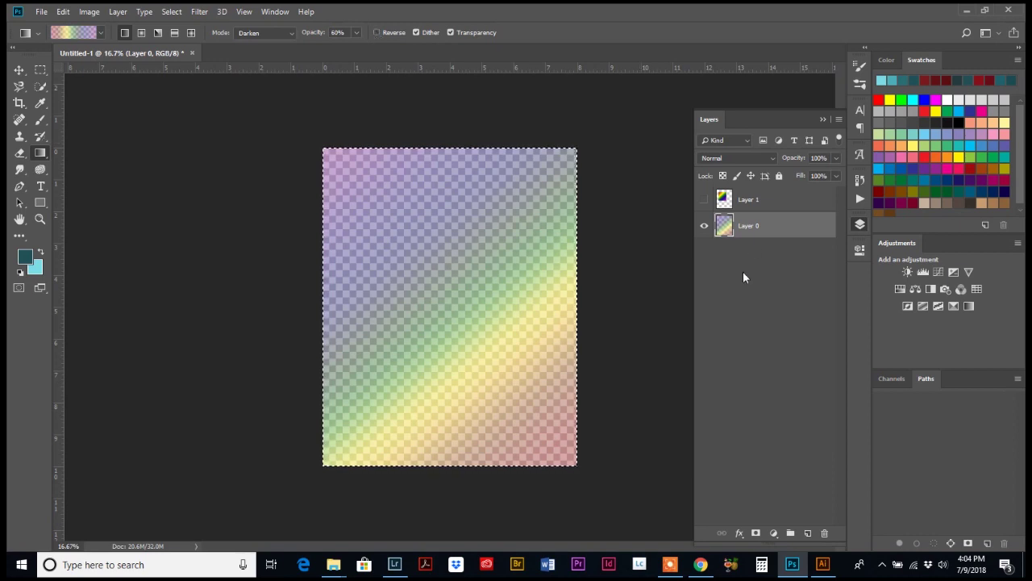
{"action": "left_click", "coordinate": [355, 32]}
{"action": "left_click_drag", "start_coordinate": [358, 48], "coordinate": [404, 56]}
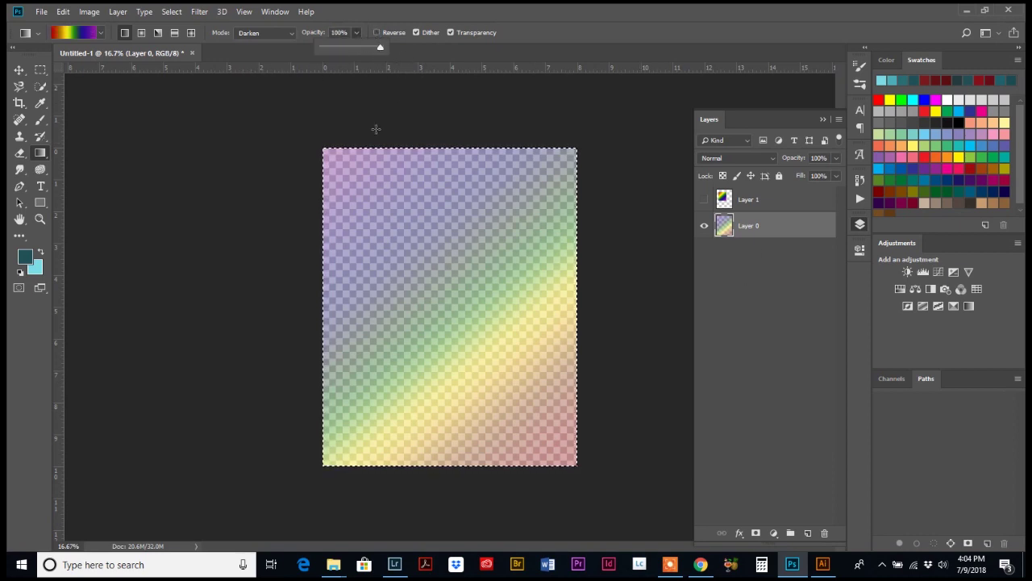
{"action": "left_click", "coordinate": [290, 142]}
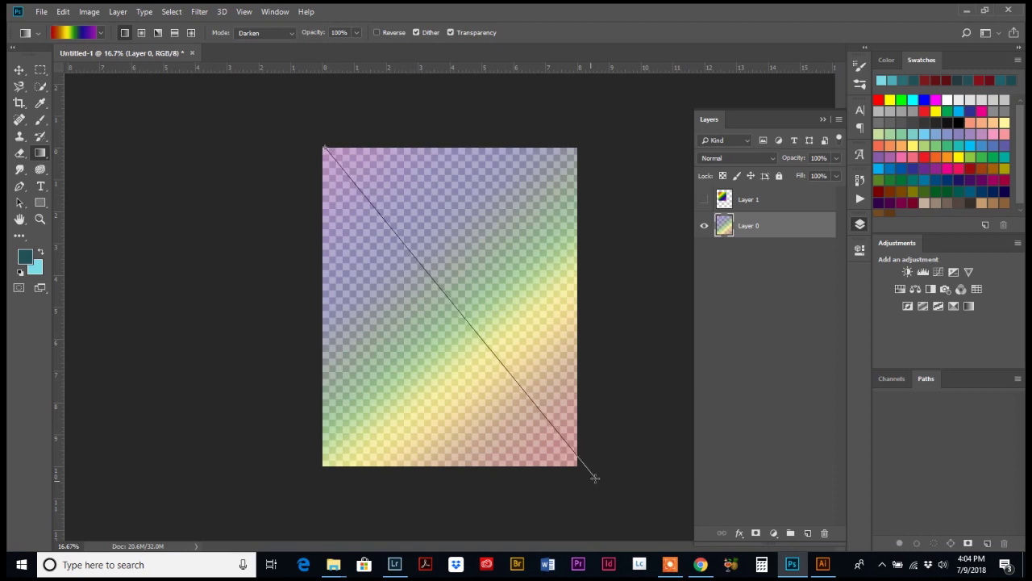
{"action": "left_click_drag", "start_coordinate": [575, 462], "coordinate": [575, 462]}
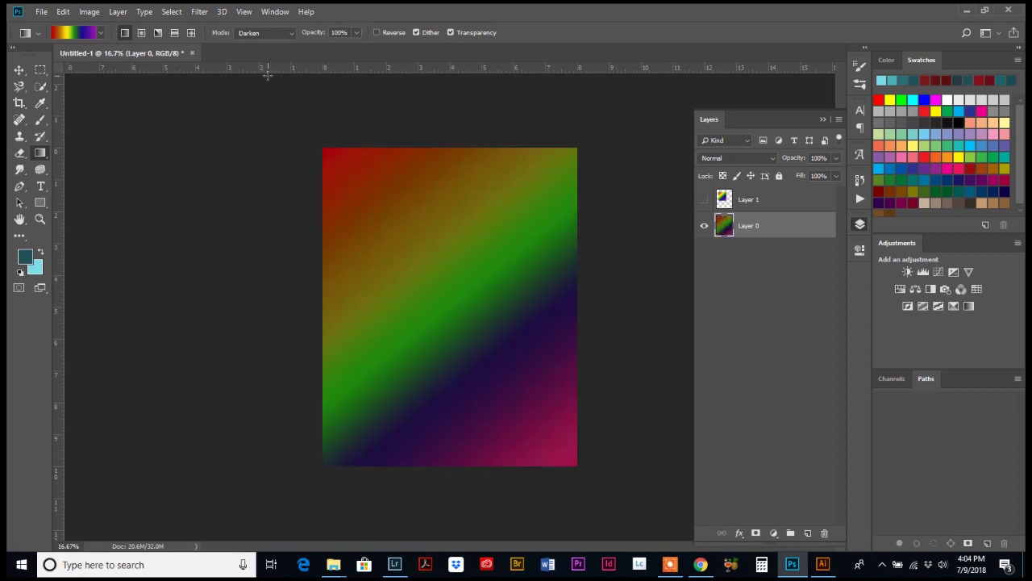
Step: Reset the gradient blend mode to Normal and select the entire canvas
{"action": "left_click", "coordinate": [266, 33]}
{"action": "left_click", "coordinate": [260, 50]}
{"action": "key", "text": "ctrl+a"}
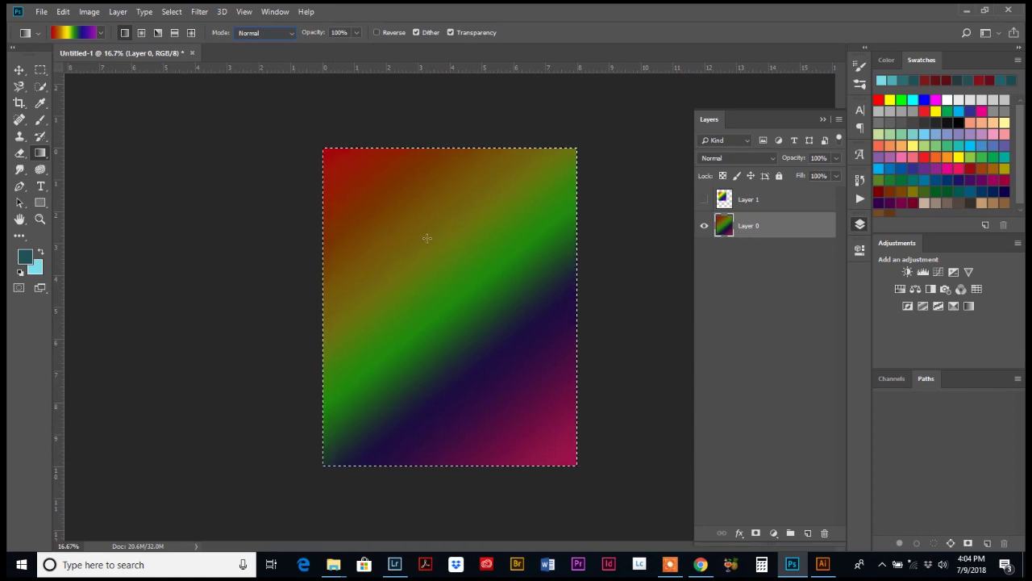
Step: Clear Layer 0 to transparency and deselect the canvas
{"action": "left_click", "coordinate": [19, 71]}
{"action": "key", "text": "Delete"}
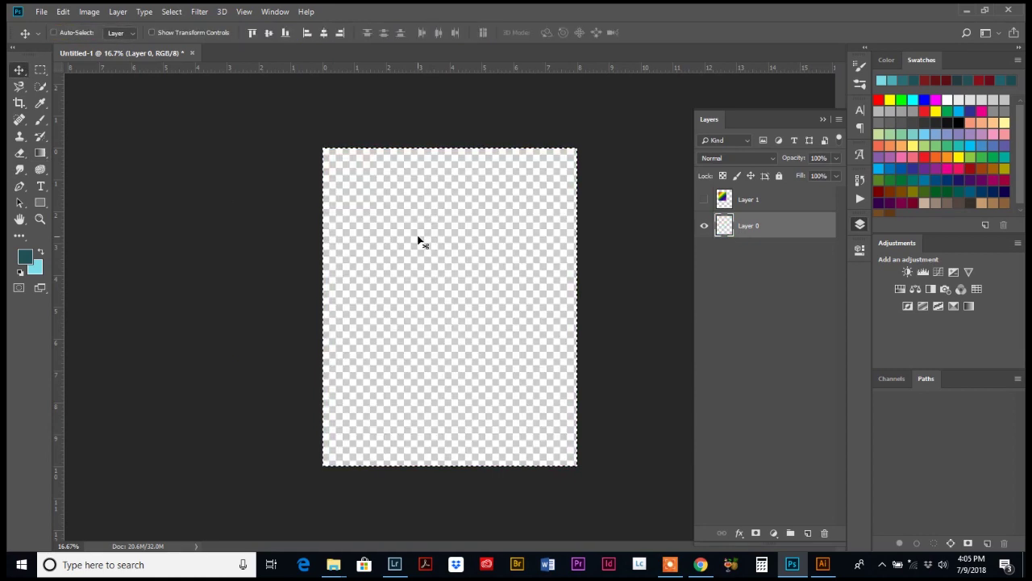
{"action": "key", "text": "ctrl+d"}
Step: Turn on Reverse and draw a diagonal rainbow from purple top-left to red bottom-right
{"action": "left_click", "coordinate": [40, 152]}
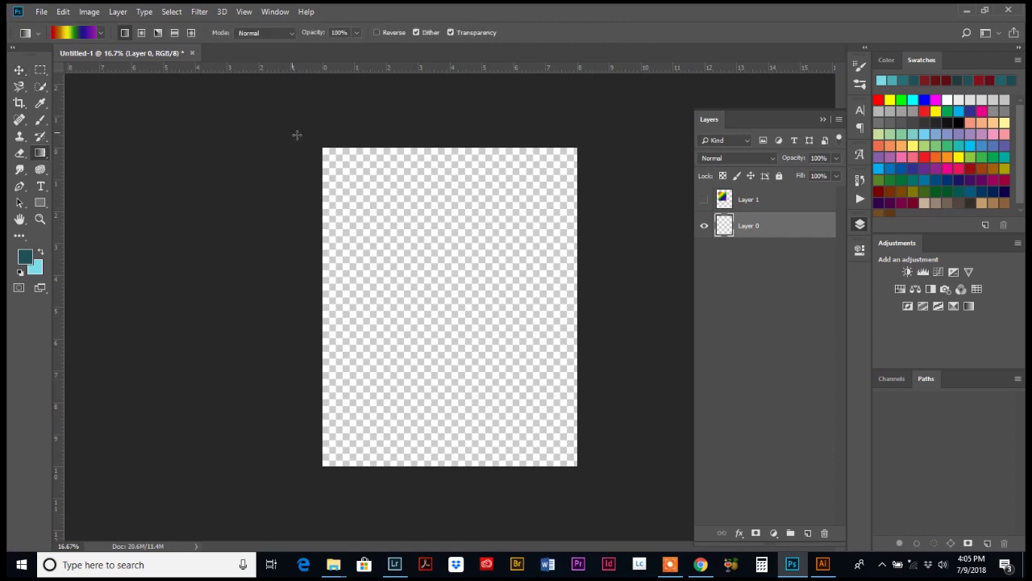
{"action": "left_click_drag", "start_coordinate": [323, 145], "coordinate": [576, 468]}
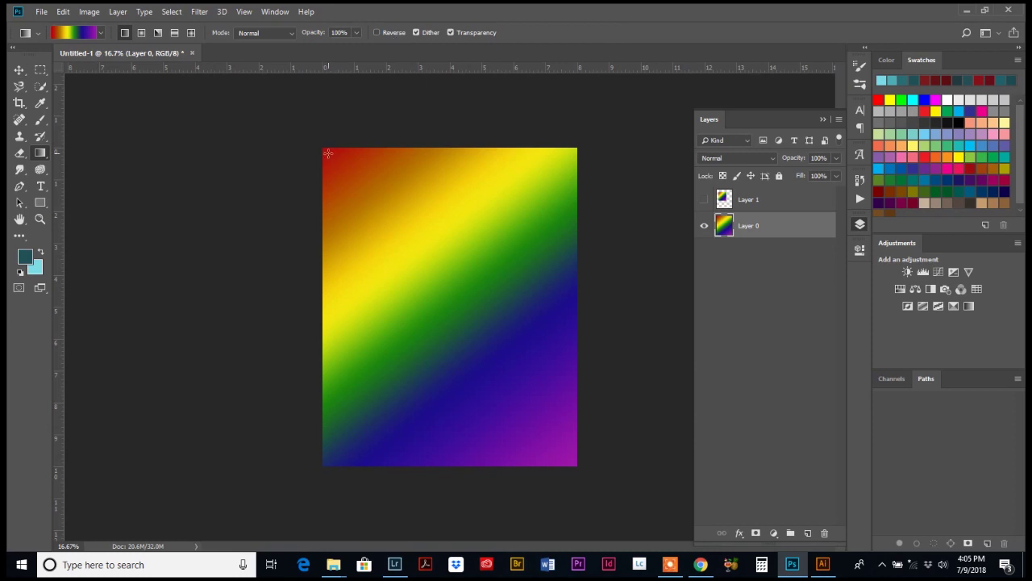
{"action": "left_click", "coordinate": [377, 33]}
{"action": "mouse_move", "coordinate": [319, 143]}
{"action": "left_mouse_down"}
{"action": "mouse_move", "coordinate": [564, 422]}
{"action": "mouse_move", "coordinate": [575, 467]}
{"action": "left_mouse_up"}
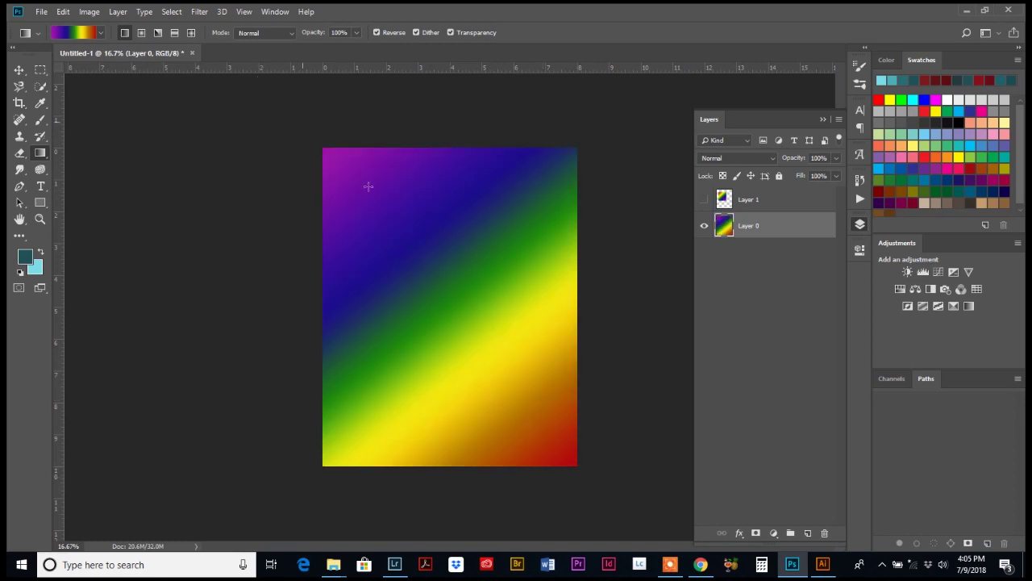